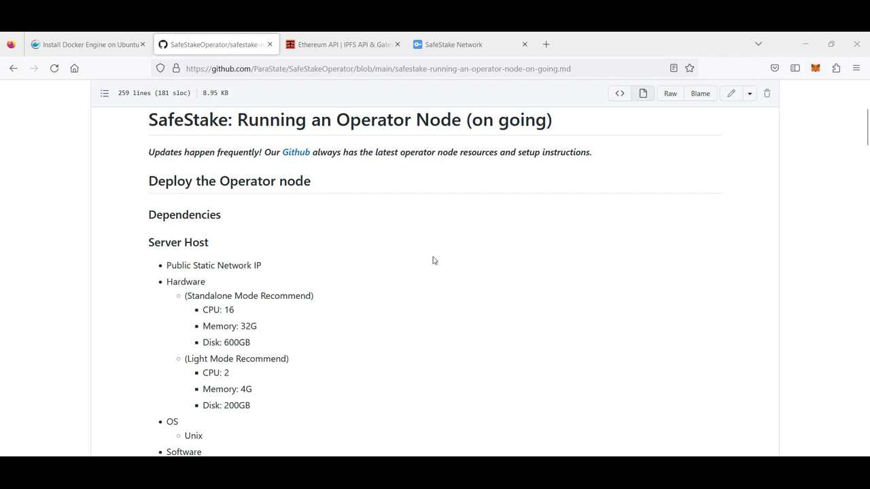
# - Switch from the operator node guide to the Infura dashboard and create a new Web3 API key named SafeStake_1
pyautogui.scroll(-1, 432, 261)
pyautogui.scroll(-4, 433, 260)
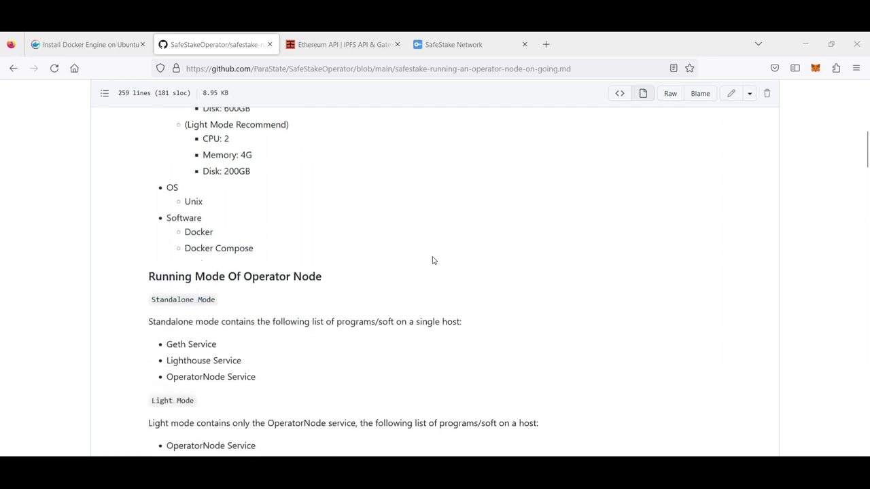
pyautogui.scroll(-5, 433, 260)
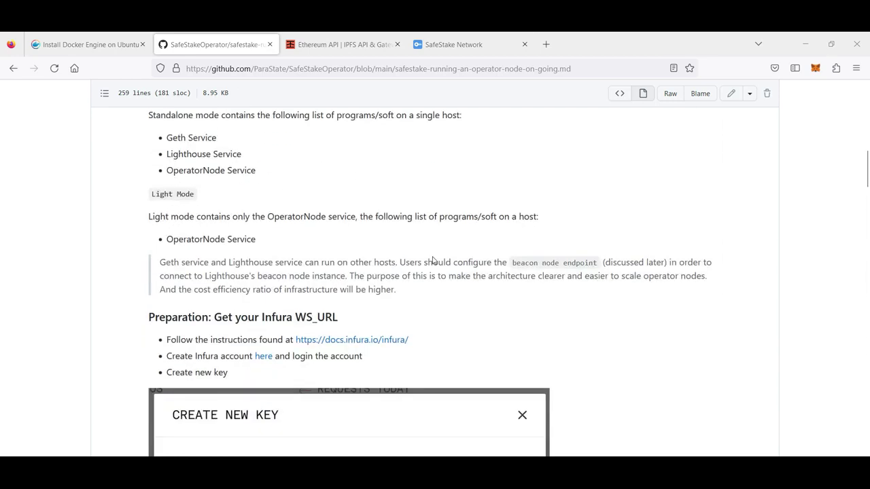
pyautogui.scroll(-1, 408, 251)
pyautogui.scroll(1, 399, 249)
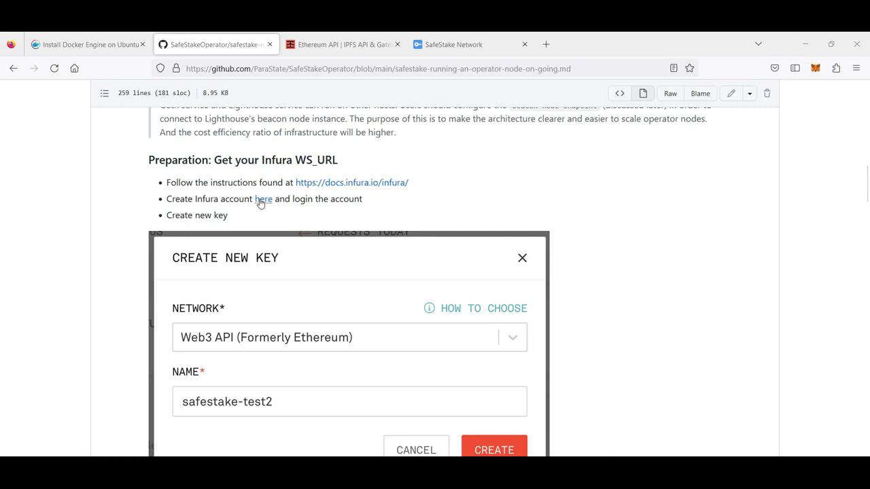
pyautogui.click(299, 43)
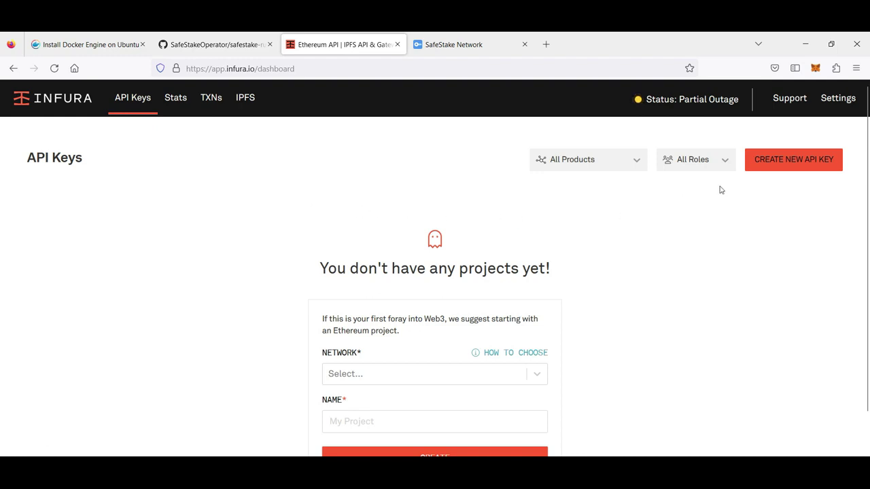
pyautogui.click(789, 164)
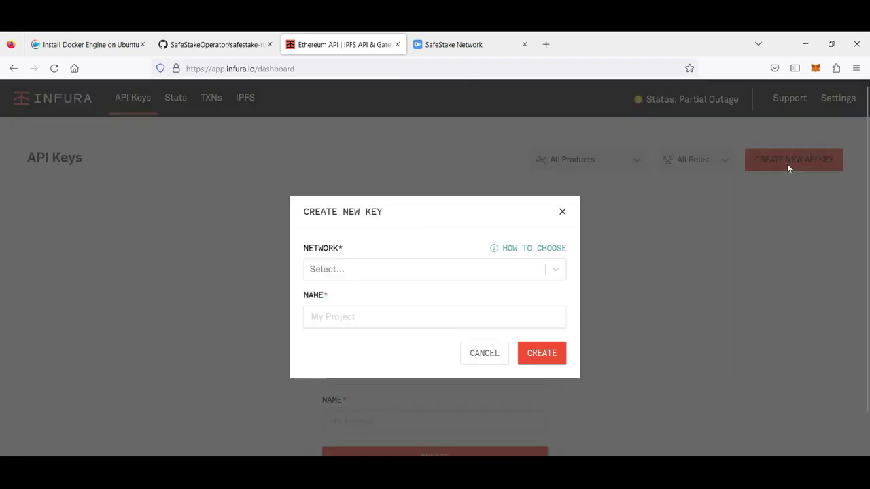
pyautogui.click(342, 273)
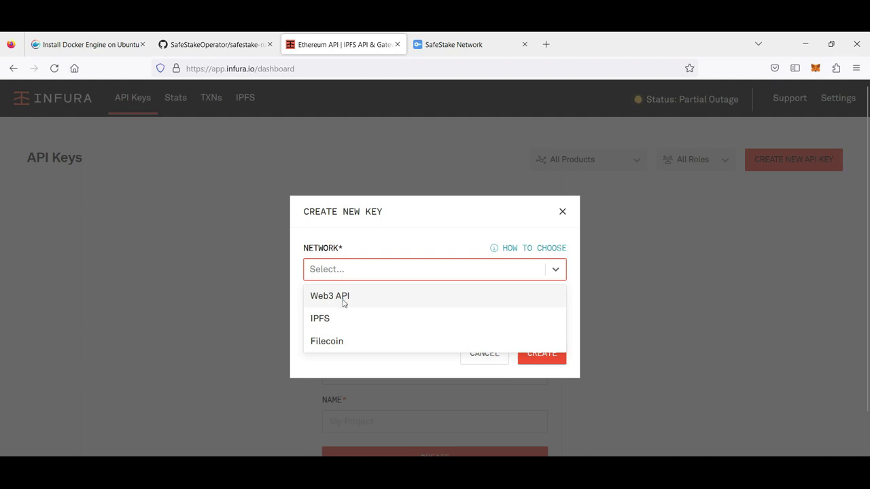
pyautogui.click(344, 303)
pyautogui.click(344, 314)
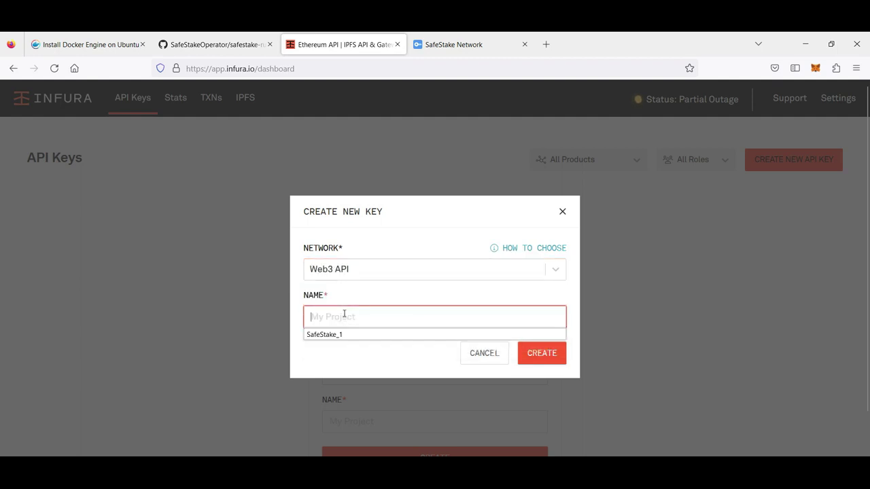
pyautogui.click(339, 334)
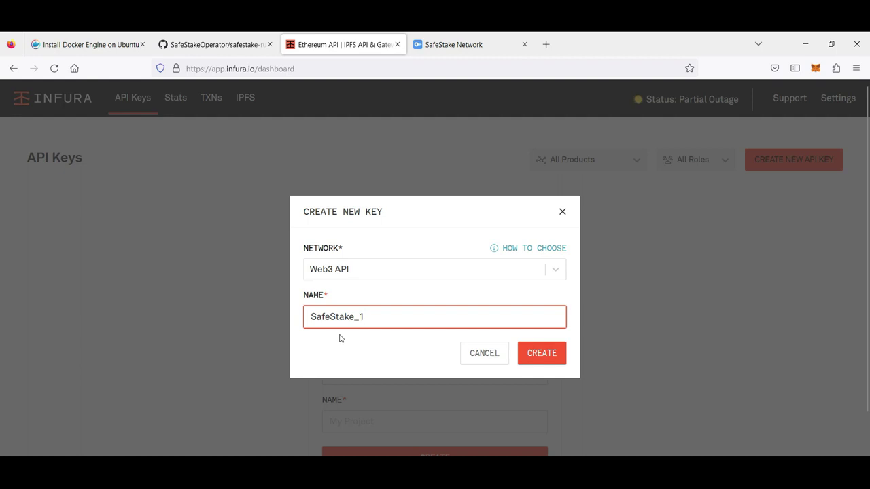
pyautogui.click(554, 362)
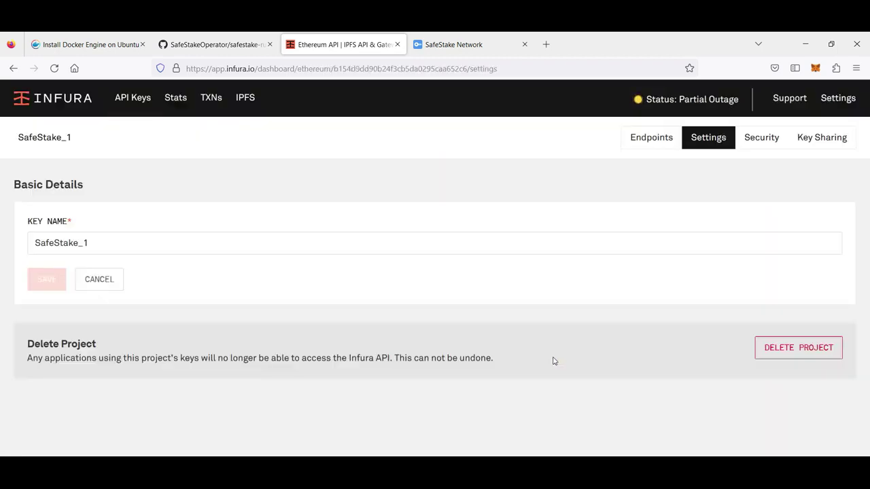
# - Show the new key's endpoints, set the Ethereum network to Görli and select its endpoint URL
pyautogui.click(636, 141)
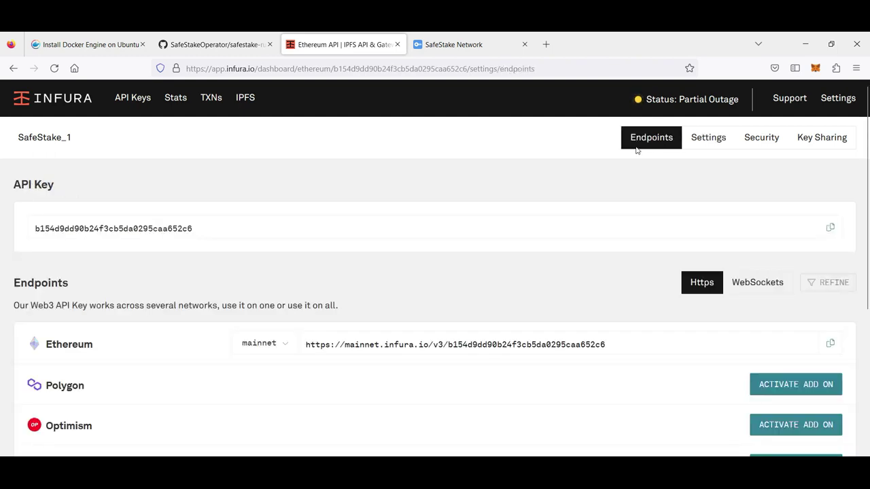
pyautogui.click(260, 342)
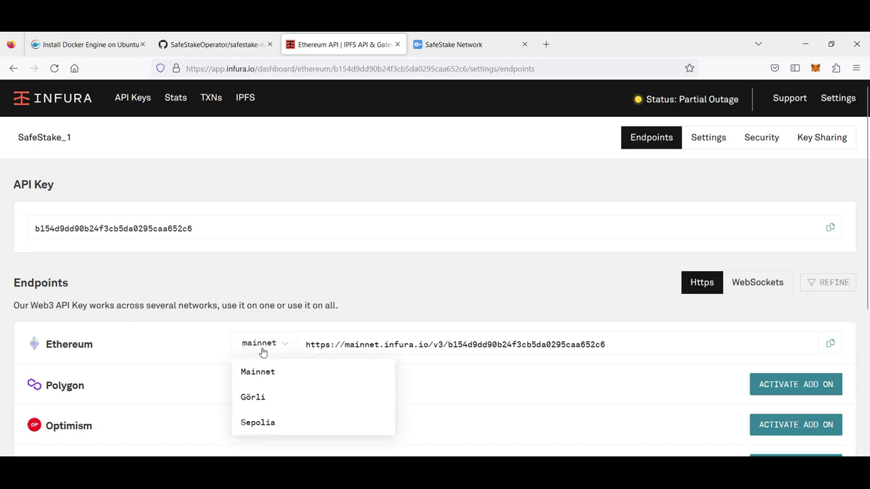
pyautogui.click(267, 398)
pyautogui.moveTo(305, 344); pyautogui.dragTo(677, 348)
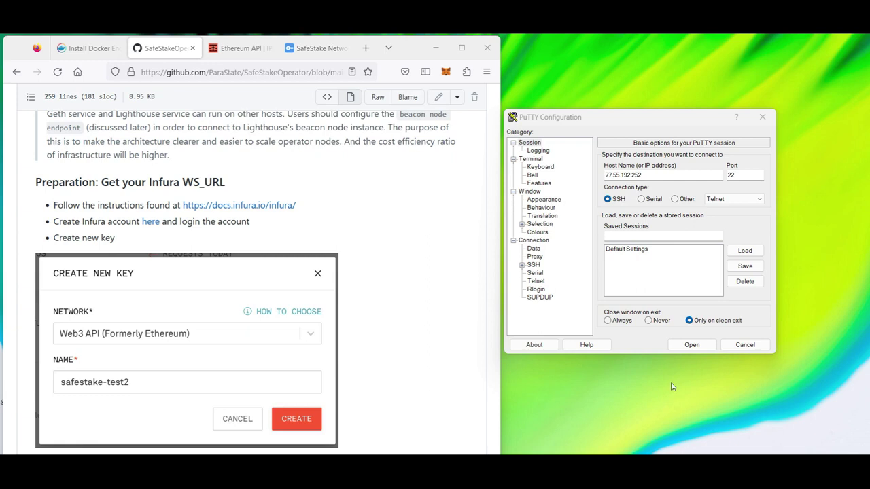
# - Open the configured SSH session to the server in PuTTY and align the terminal window beside the browser
pyautogui.click(691, 345)
pyautogui.click(691, 346)
pyautogui.click(692, 345)
pyautogui.click(691, 345)
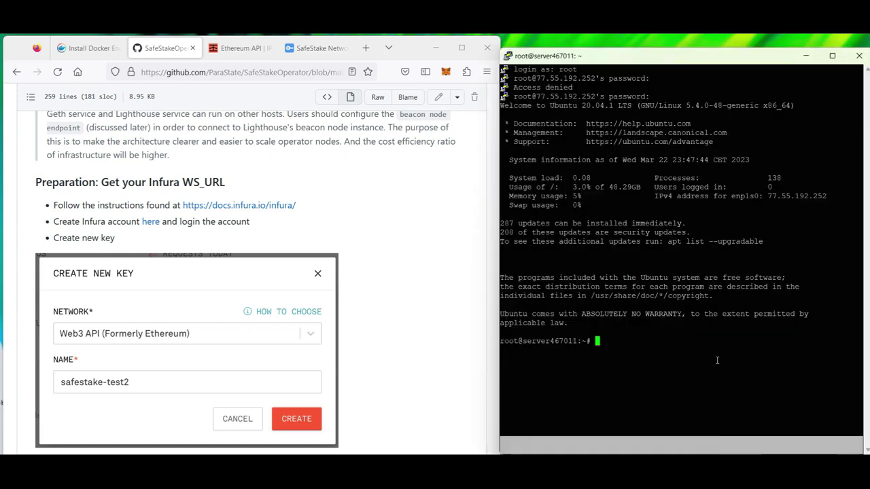
pyautogui.moveTo(683, 60); pyautogui.dragTo(684, 46)
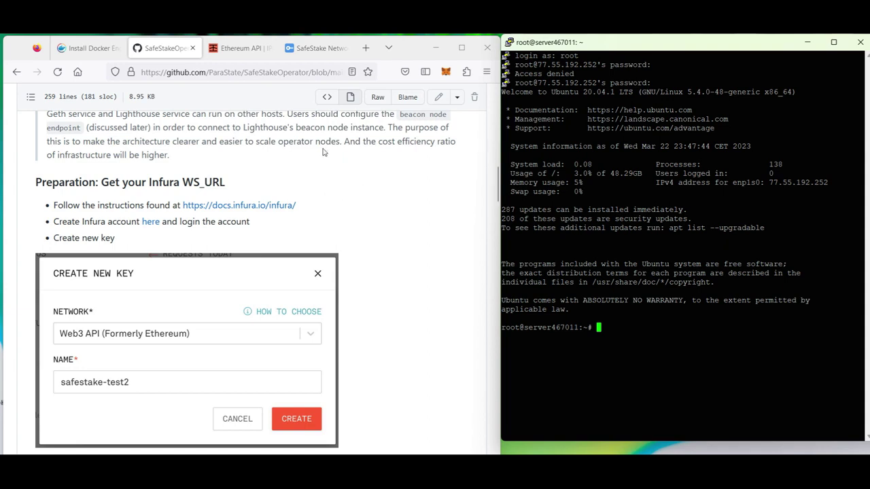
# - Run the first commands of Docker's Ubuntu install guide, updating the apt index and installing ca-certificates, curl, gnupg and lsb-release
pyautogui.click(88, 47)
pyautogui.scroll(-2, 214, 255)
pyautogui.click(476, 219)
pyautogui.hotkey('alt', 'Tab')
pyautogui.press('shift+Insert')
pyautogui.press('Return')
pyautogui.scroll(-4, 283, 255)
pyautogui.click(476, 240)
pyautogui.click(616, 382)
pyautogui.press('shift+Insert')
pyautogui.press('Return')
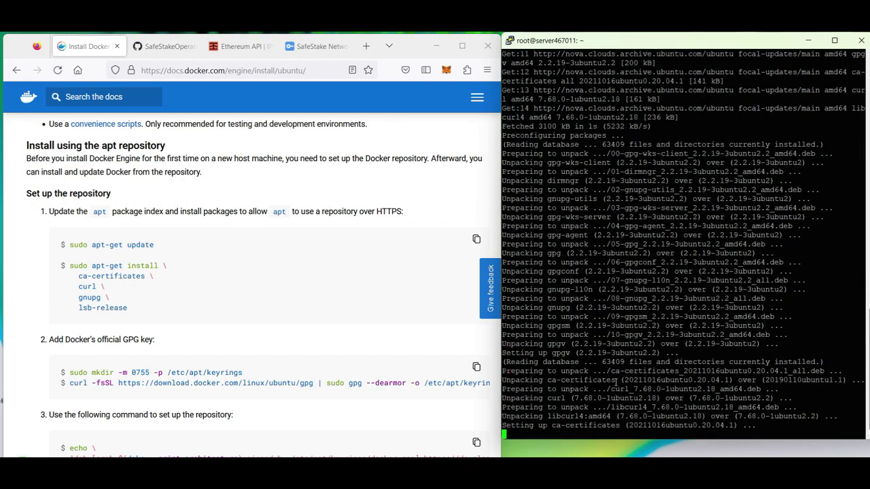
# - Create /etc/apt/keyrings with mode 0755 and add Docker's official GPG key using the guide's commands
pyautogui.click(477, 372)
pyautogui.click(616, 382)
pyautogui.press('shift+Insert')
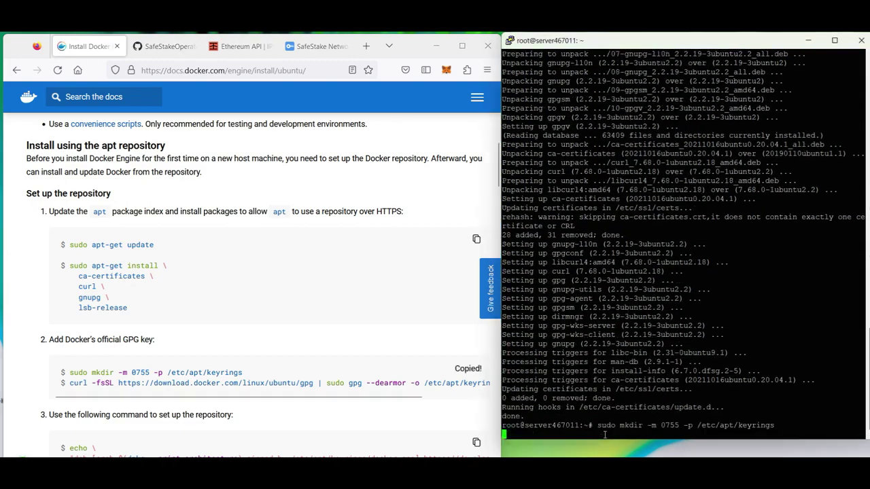
pyautogui.press('Return')
# - Run the guide's echo command to add the stable Docker repository to /etc/apt/sources.list.d/docker.list
pyautogui.scroll(-3, 413, 353)
pyautogui.click(476, 323)
pyautogui.click(613, 373)
pyautogui.press('shift+Insert')
pyautogui.press('Return')
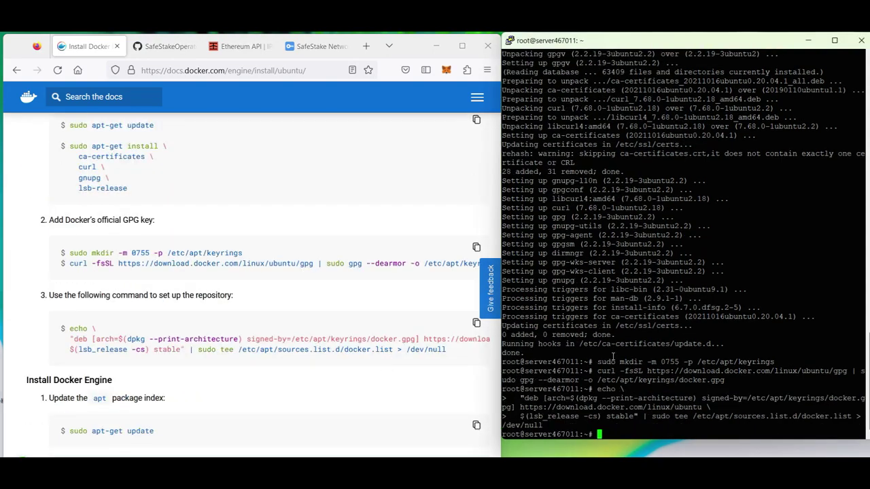
# - Refresh the package index for the new Docker repository with sudo apt-get update
pyautogui.scroll(-2, 442, 339)
pyautogui.click(476, 367)
pyautogui.click(613, 373)
pyautogui.press('shift+Insert')
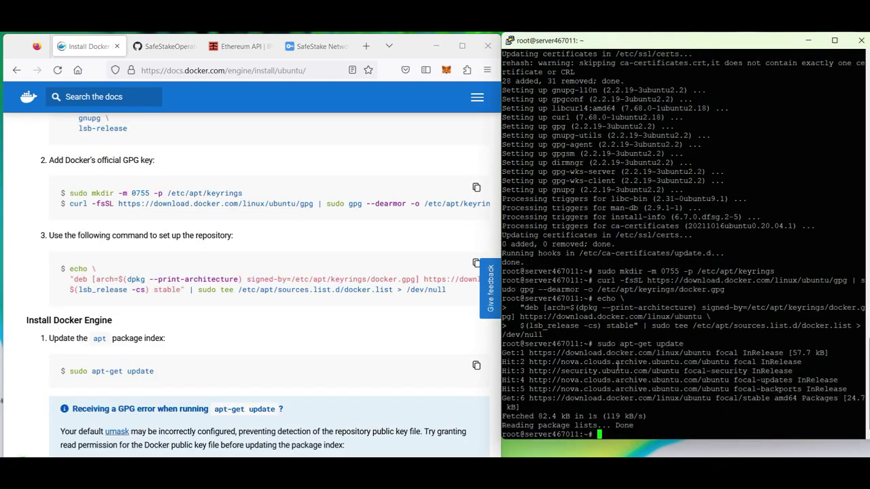
# - Install the latest Docker Engine, containerd and Docker Compose packages with the guide's apt-get install command, accepting the installation with Y
pyautogui.scroll(-8, 336, 351)
pyautogui.click(476, 331)
pyautogui.rightClick(620, 345)
pyautogui.press('Return')
pyautogui.write('Y')
pyautogui.press('Return')
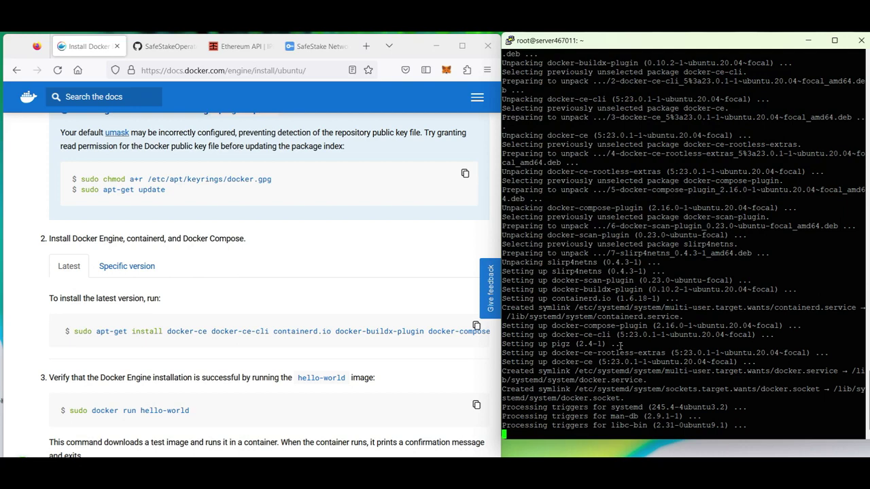
# - Verify the Docker installation by running sudo docker run hello-world, and highlight the greeting line in its output
pyautogui.click(476, 405)
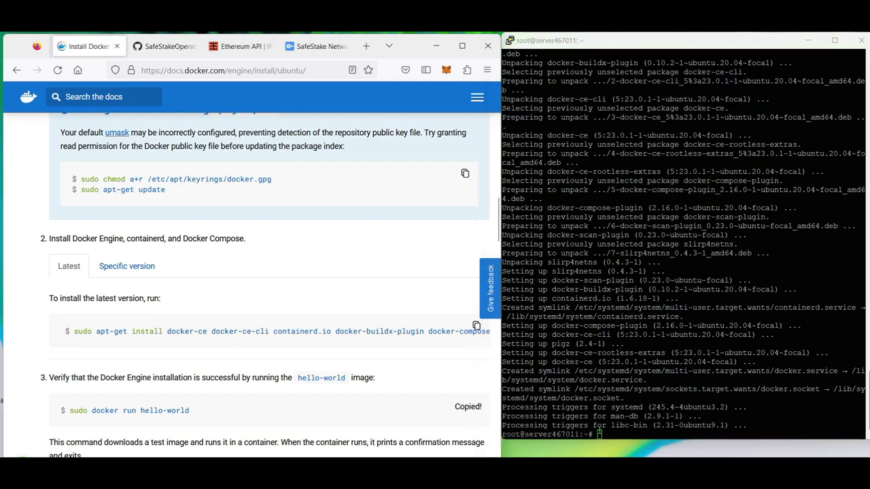
pyautogui.rightClick(612, 372)
pyautogui.press('Return')
pyautogui.tripleClick(594, 245)
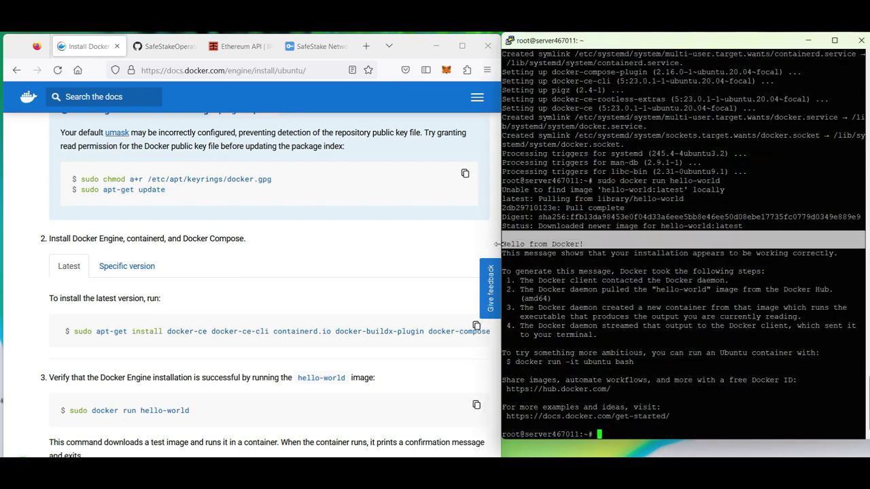
# - Return to the SafeStake operator guide and enable the Docker service with sudo systemctl enable docker
pyautogui.scroll(-2, 397, 315)
pyautogui.click(163, 47)
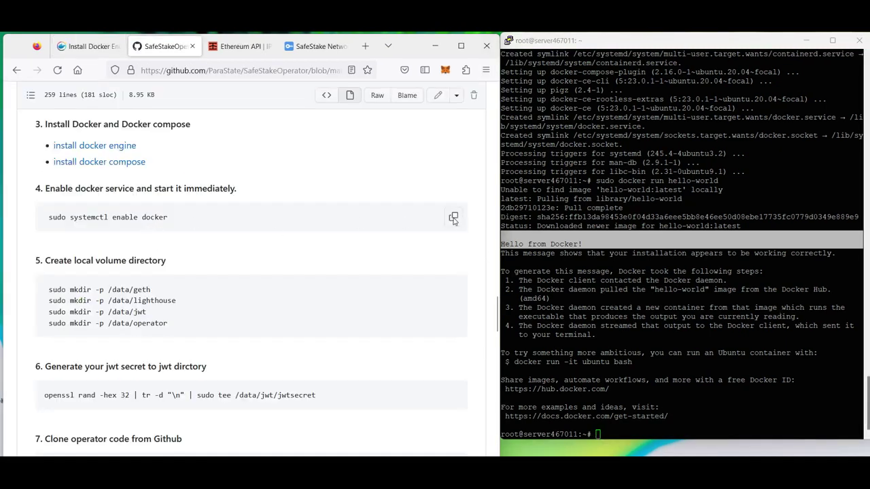
pyautogui.click(454, 219)
pyautogui.rightClick(611, 433)
pyautogui.press('Return')
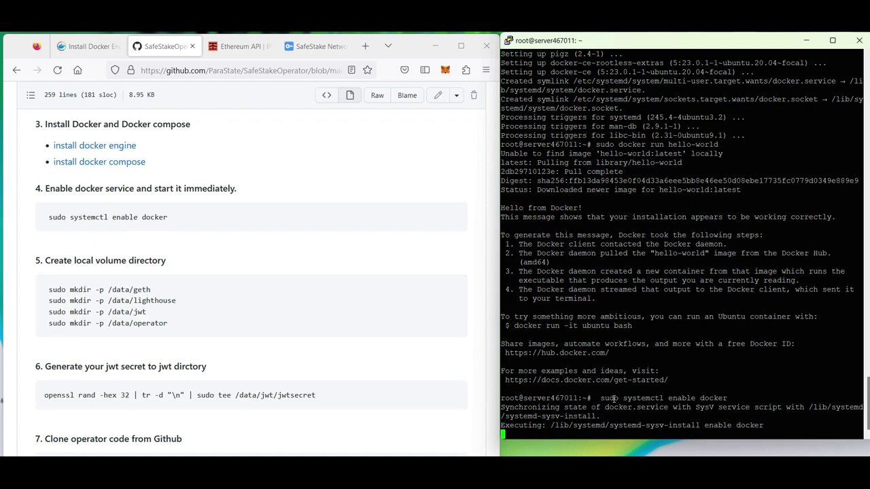
# - Create the local volume directories /data/geth, /data/lighthouse, /data/jwt and /data/operator with the guide's mkdir commands
pyautogui.moveTo(170, 324); pyautogui.dragTo(43, 290)
pyautogui.rightClick(64, 292)
pyautogui.click(76, 303)
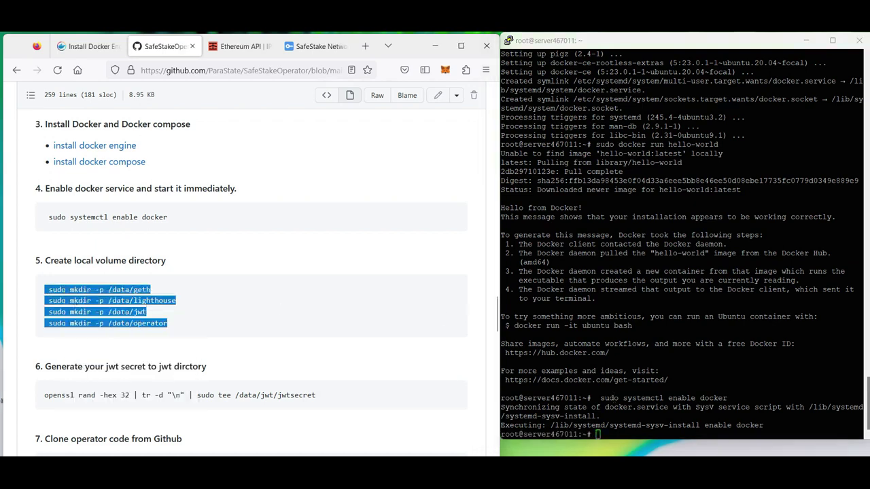
pyautogui.rightClick(600, 433)
pyautogui.press('Return')
# - Generate a random 32-byte JWT secret with the guide's openssl command and write it to /data/jwt/jwtsecret
pyautogui.click(399, 403)
pyautogui.click(453, 395)
pyautogui.rightClick(603, 374)
pyautogui.press('Return')
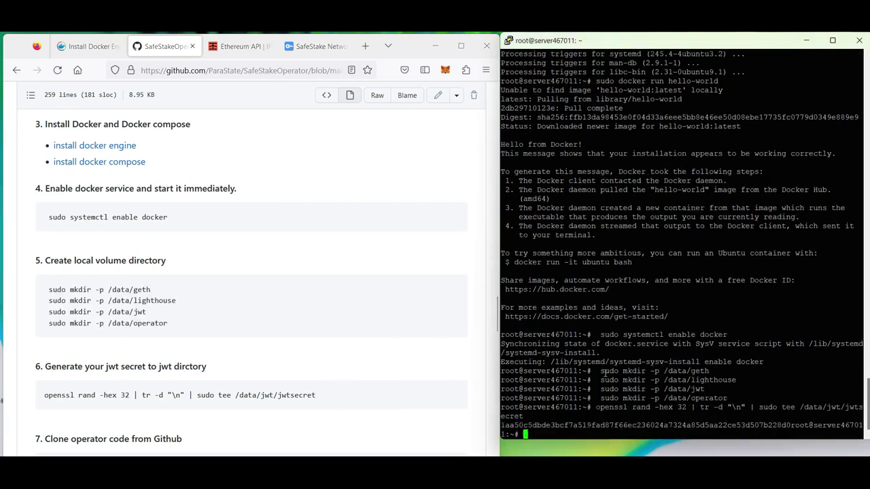
# - Clone the ParaState/SafeStakeOperator repository with its submodules into a folder named dvf
pyautogui.scroll(-3, 374, 351)
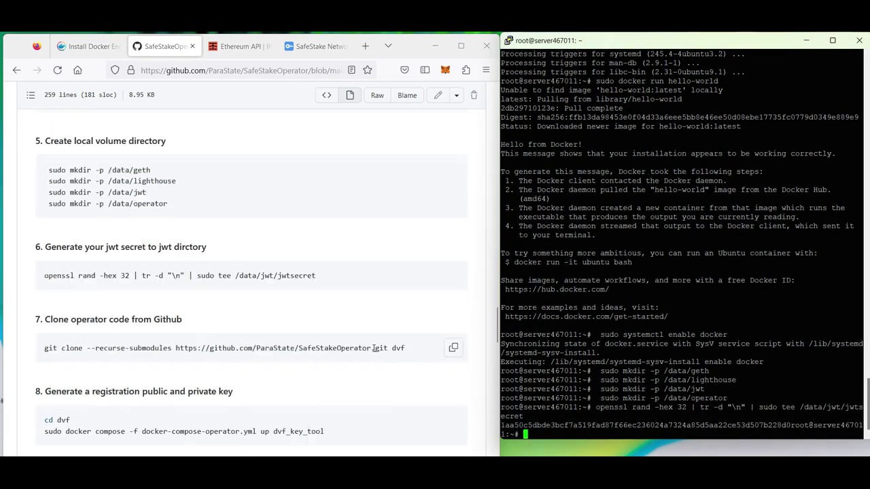
pyautogui.click(453, 349)
pyautogui.rightClick(546, 434)
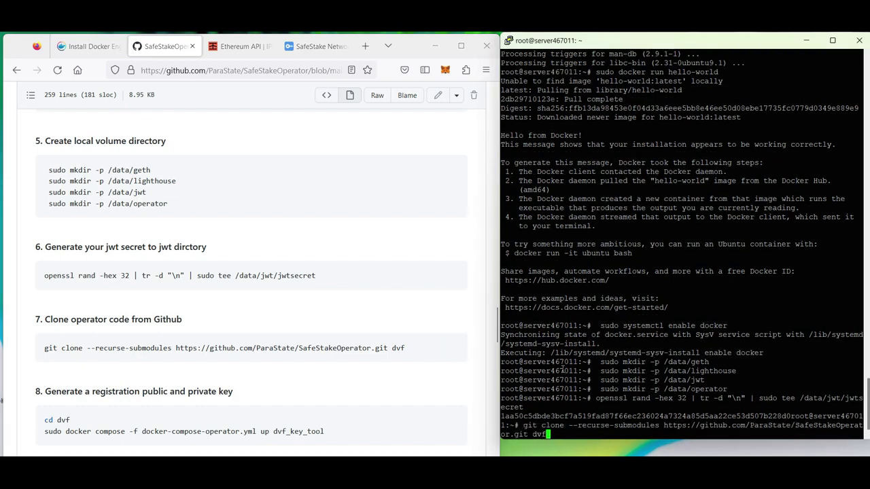
pyautogui.press('Return')
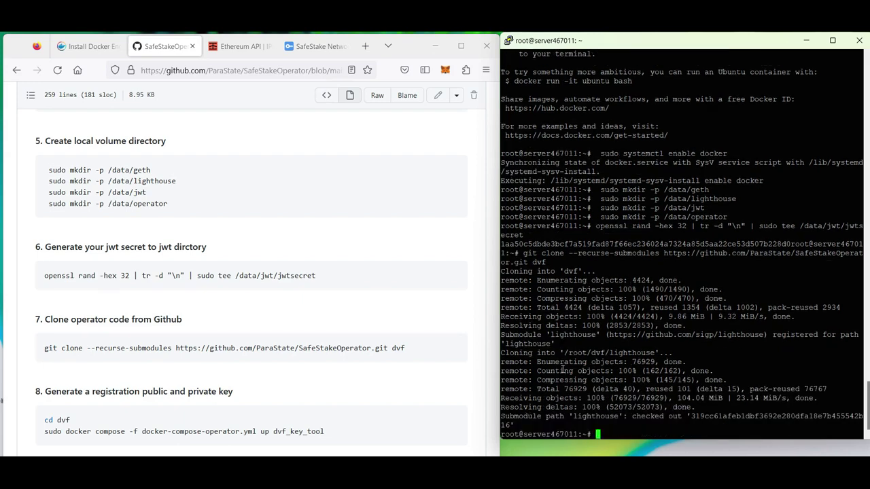
# - Change the terminal's working directory to the cloned repository with the guide's cd dvf command
pyautogui.scroll(-2, 494, 353)
pyautogui.moveTo(71, 360); pyautogui.dragTo(44, 361)
pyautogui.rightClick(62, 363)
pyautogui.click(77, 371)
pyautogui.click(605, 434)
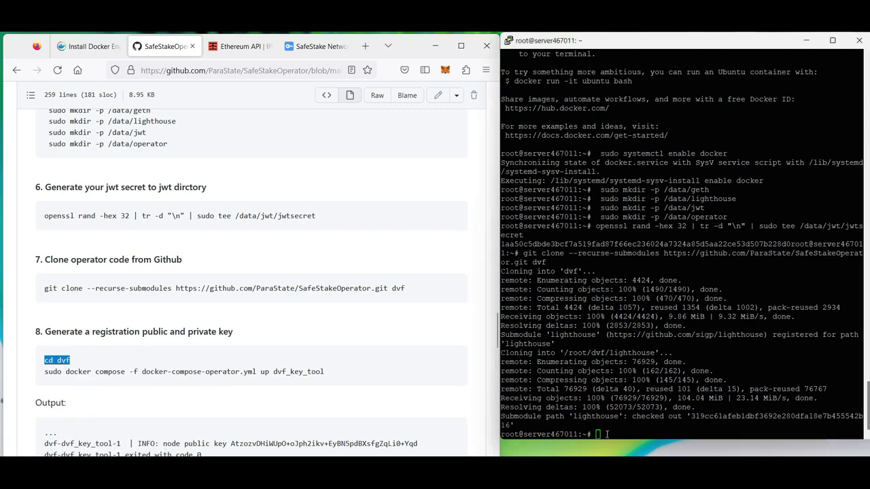
pyautogui.rightClick(605, 434)
pyautogui.press('Return')
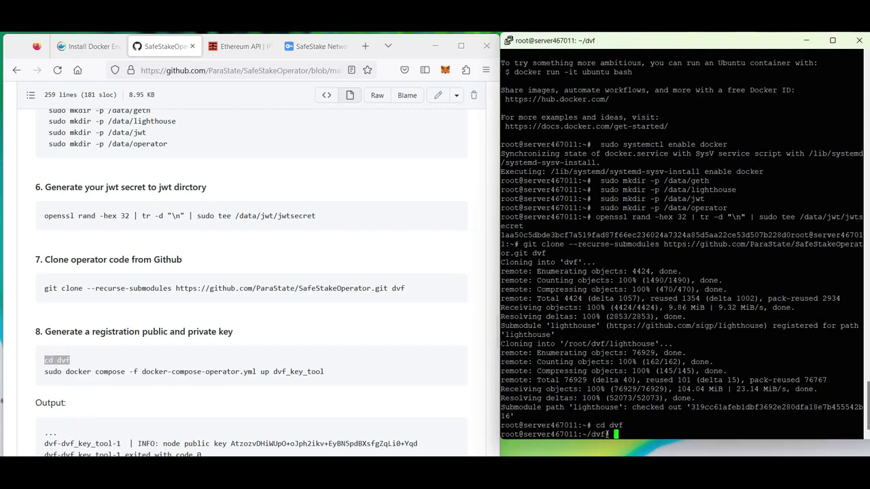
# - Start the Geth service in the background by running sudo docker compose -f docker-compose-operator.yml up geth -d
pyautogui.click(363, 359)
pyautogui.scroll(-8, 363, 359)
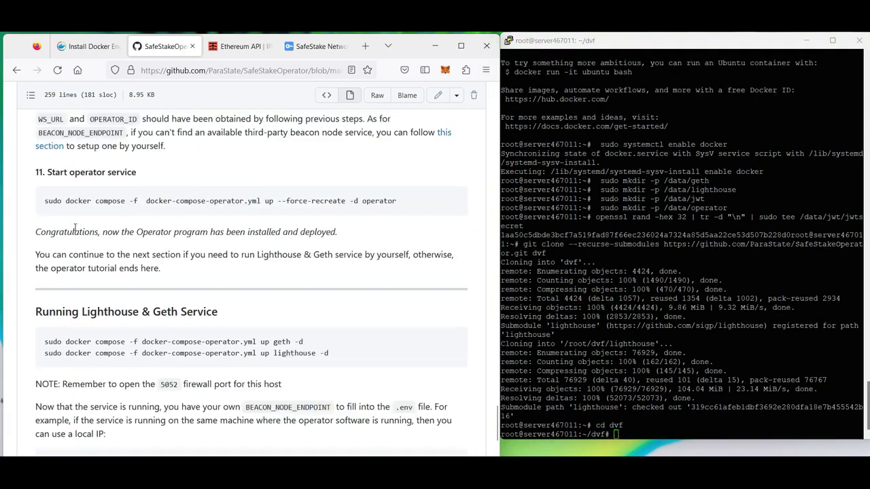
pyautogui.scroll(-1, 75, 228)
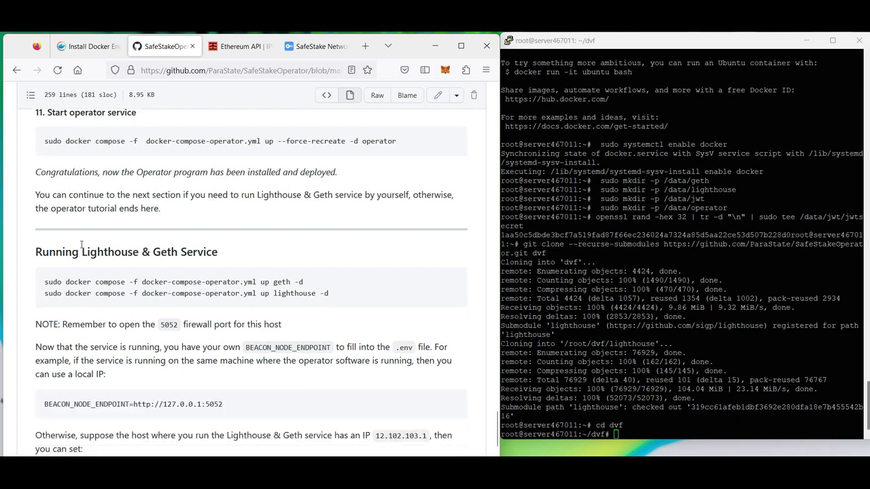
pyautogui.tripleClick(89, 281)
pyautogui.rightClick(89, 281)
pyautogui.click(98, 293)
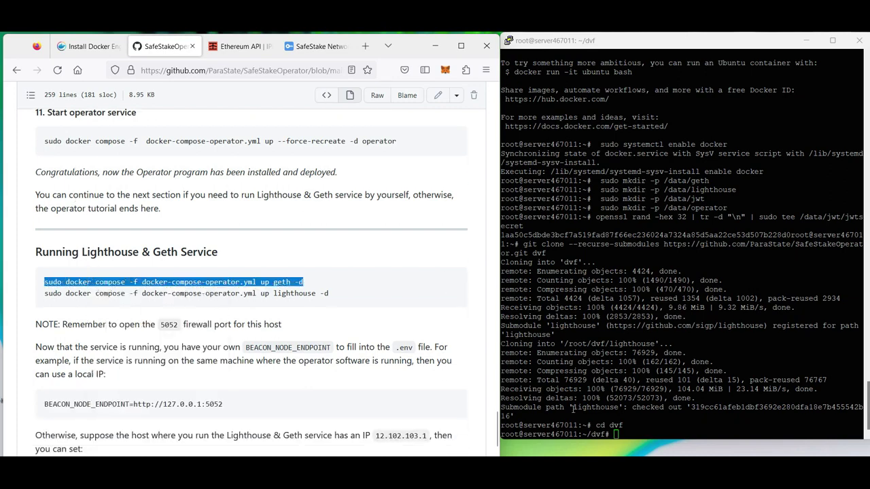
pyautogui.rightClick(630, 435)
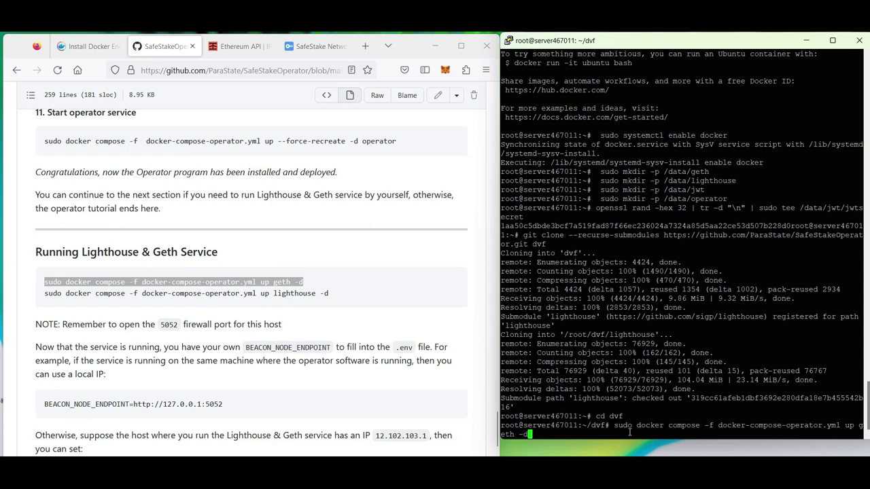
pyautogui.press('Return')
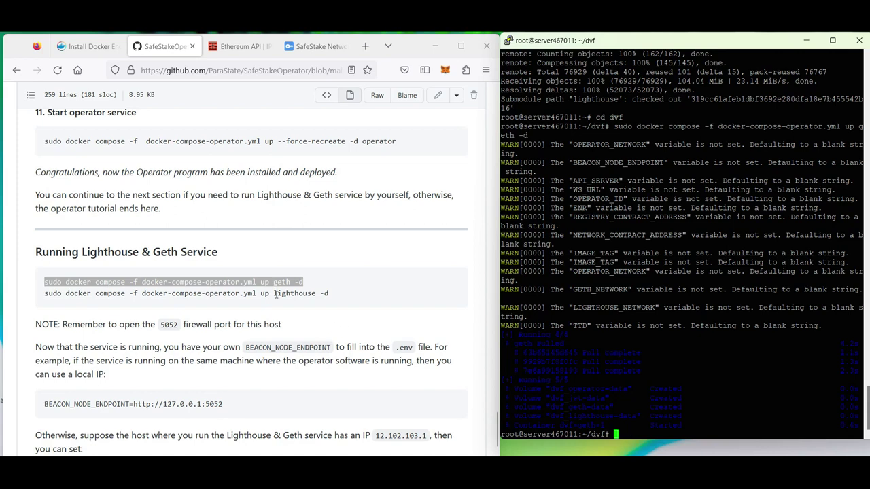
# - Start the Lighthouse service in the background by running sudo docker compose -f docker-compose-operator.yml up lighthouse -d
pyautogui.tripleClick(282, 293)
pyautogui.rightClick(276, 297)
pyautogui.click(290, 306)
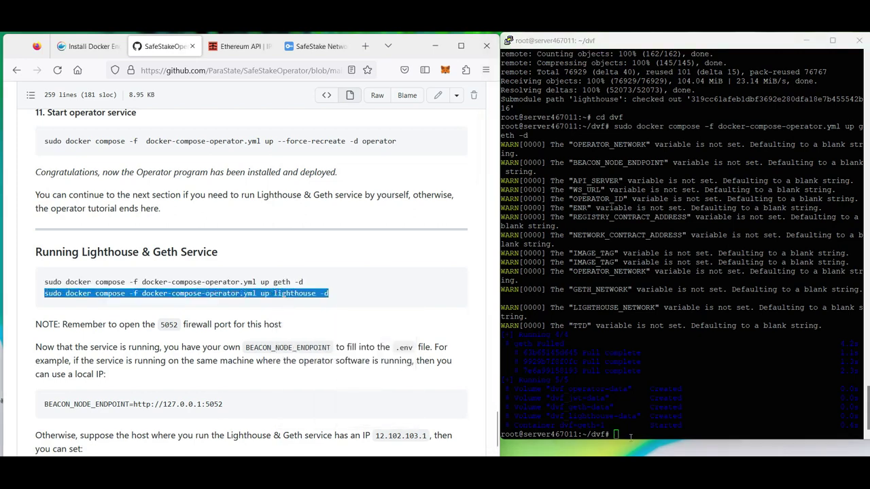
pyautogui.rightClick(632, 435)
pyautogui.press('Return')
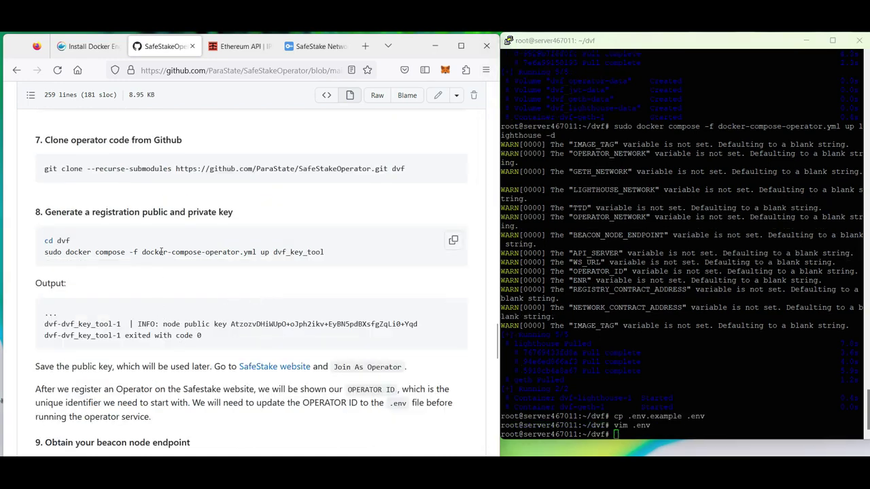
# - Generate the operator's registration key pair by running sudo docker compose -f docker-compose-operator.yml up dvf_key_tool
pyautogui.tripleClick(167, 257)
pyautogui.rightClick(168, 260)
pyautogui.click(171, 263)
pyautogui.click(622, 434)
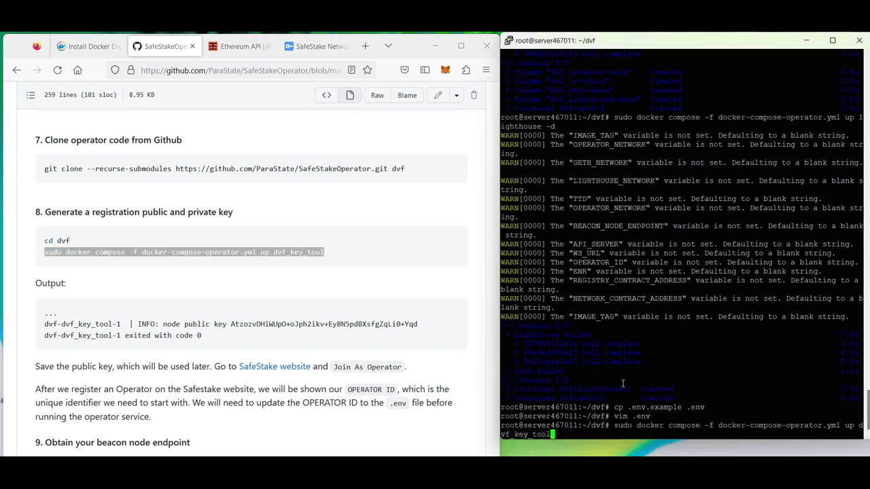
pyautogui.rightClick(623, 384)
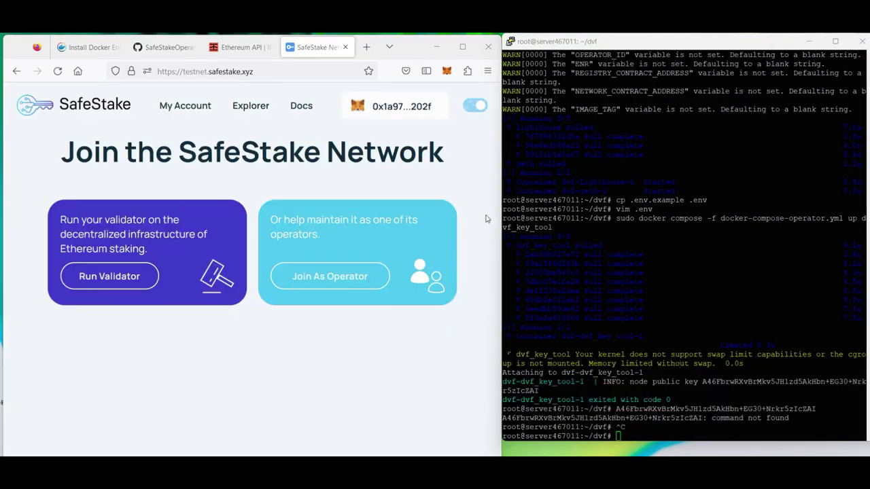
# - Check the MetaMask wallet and open the Register Operator form on the SafeStake testnet site
pyautogui.click(447, 70)
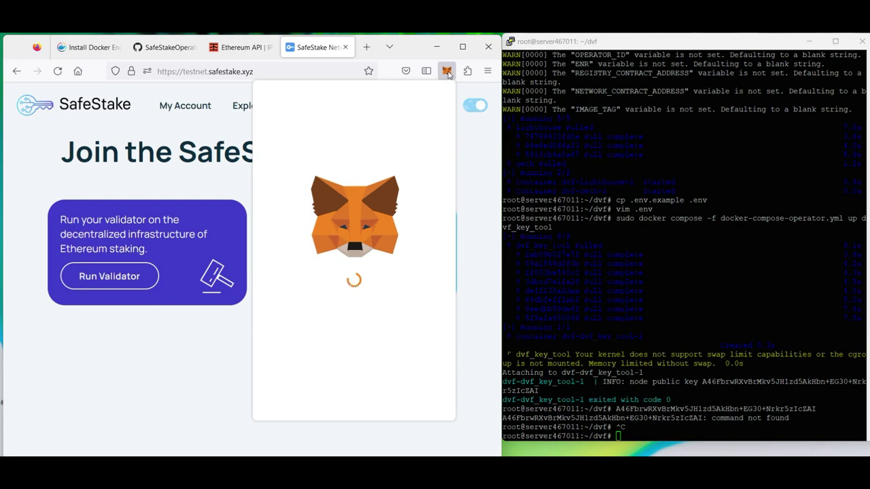
pyautogui.click(447, 71)
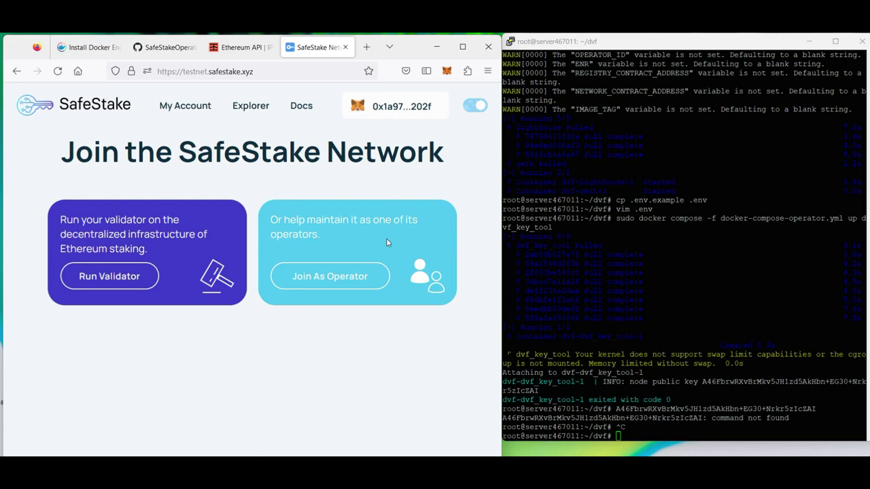
pyautogui.click(365, 285)
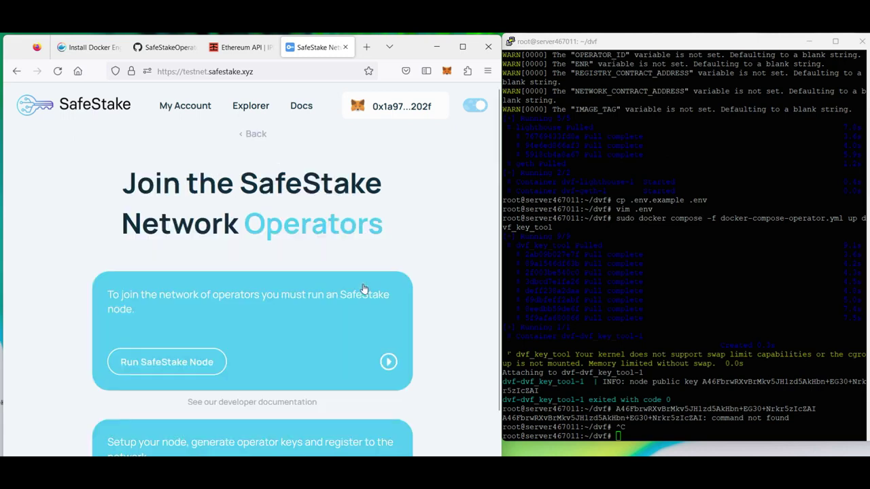
pyautogui.scroll(-2, 362, 288)
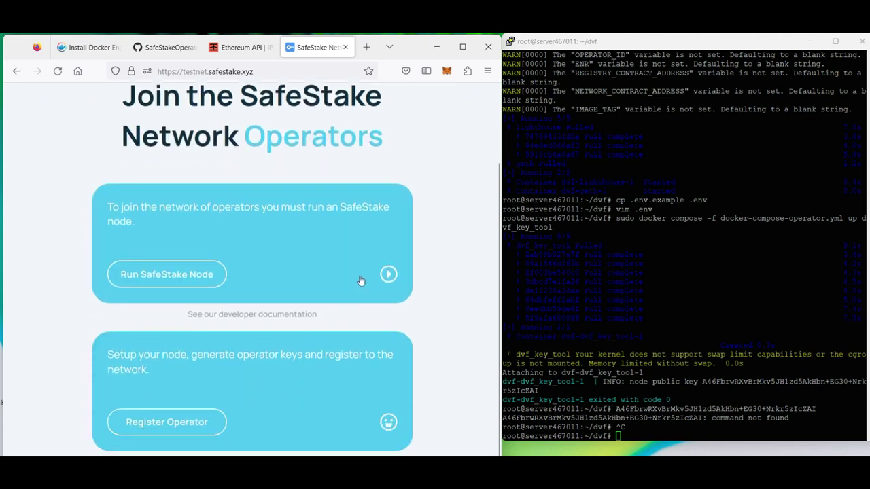
pyautogui.click(190, 424)
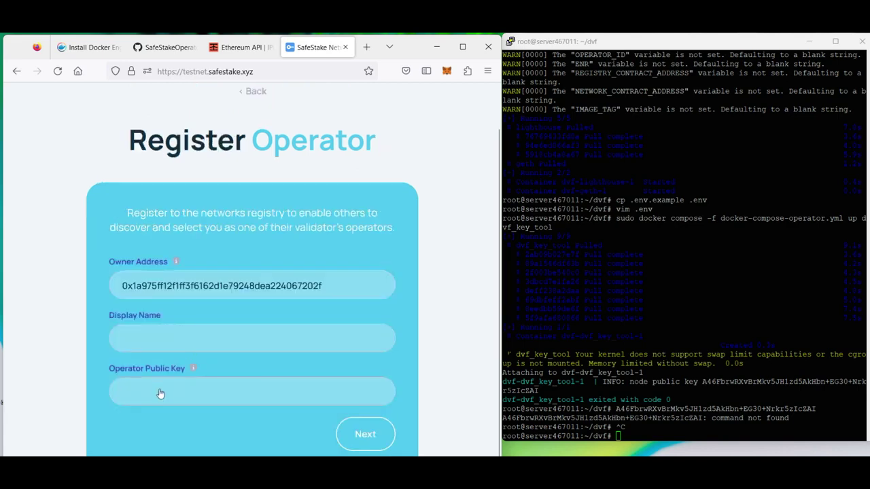
# - Fill in the generated operator public key and the display name SafeStake_demo1, and submit the registration form
pyautogui.hotkey('ctrl', 'v')
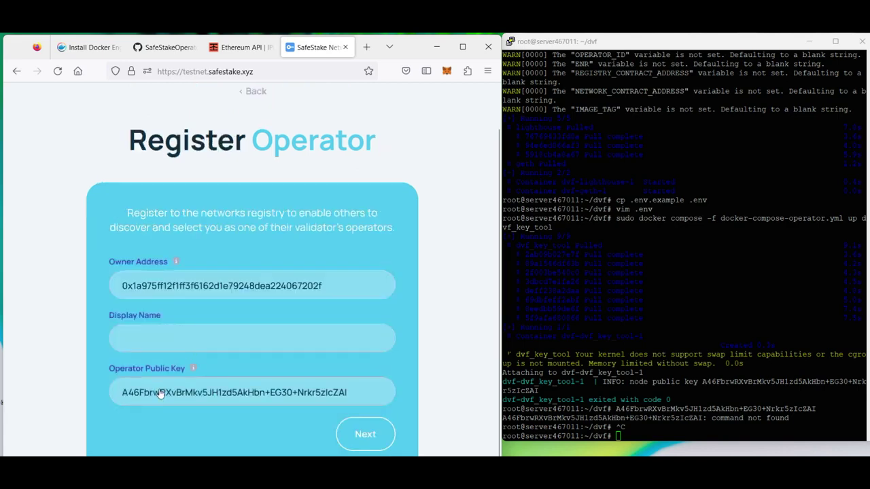
pyautogui.click(166, 340)
pyautogui.write('S')
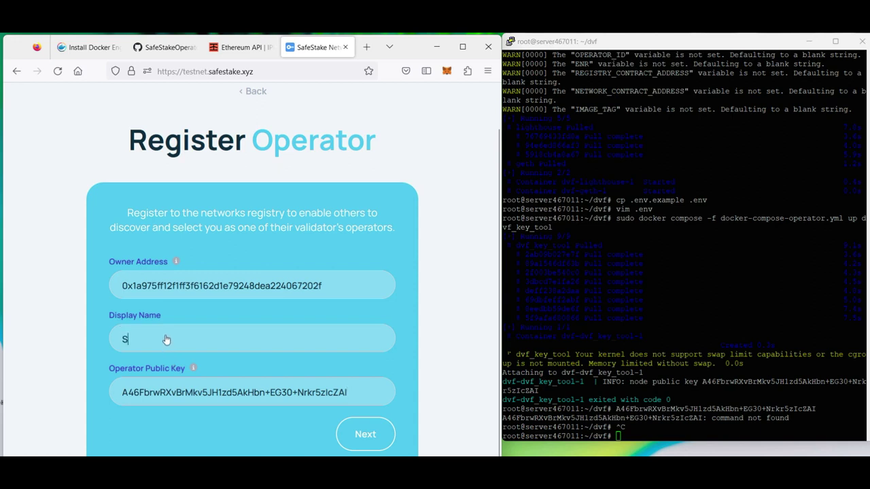
pyautogui.write('afeStak')
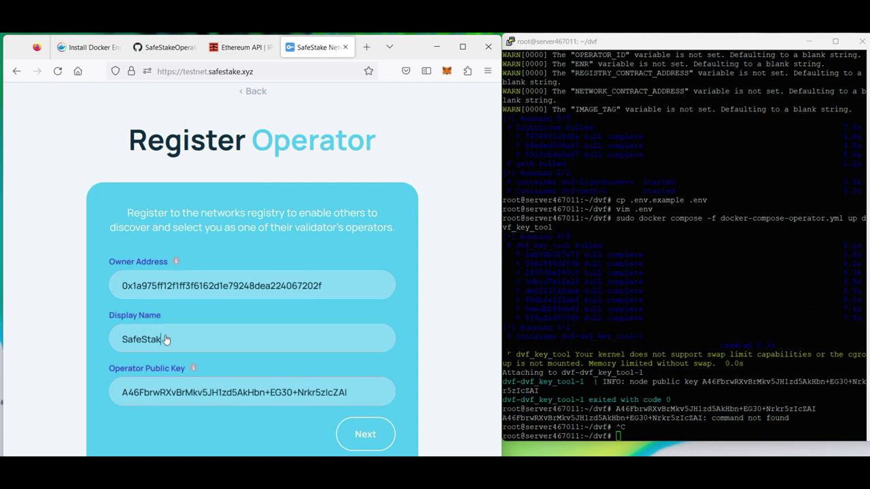
pyautogui.write('e demo1')
pyautogui.click(367, 441)
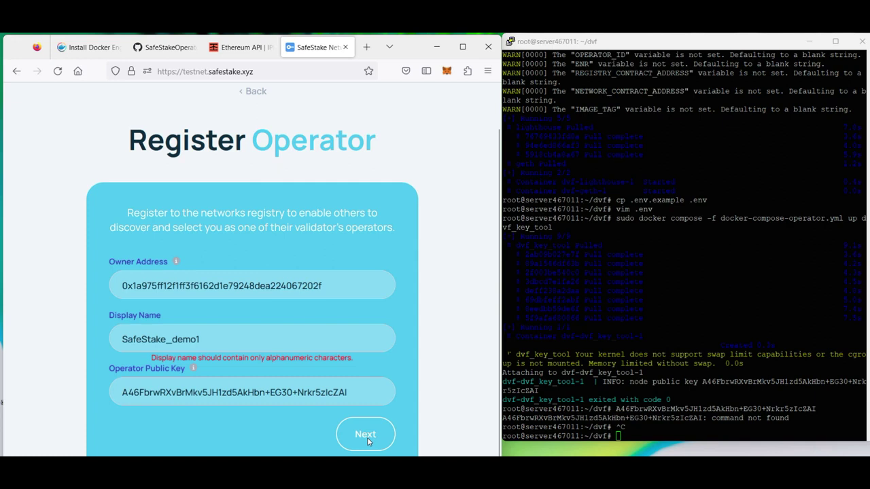
# - Remove the underscore so the display name reads SafeStakedemo1, and proceed to the operator confirmation page
pyautogui.click(172, 344)
pyautogui.press('BackSpace')
pyautogui.click(377, 438)
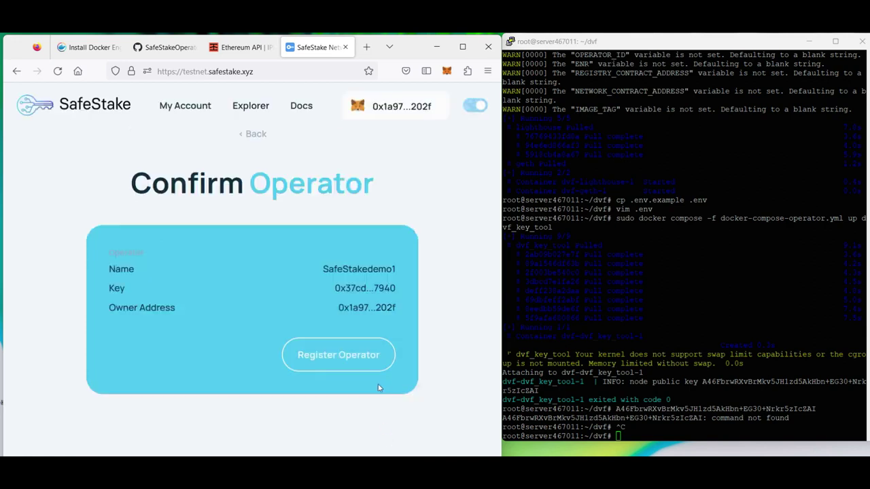
# - Register the SafeStakedemo1 operator and approve the contract transaction in MetaMask on the Goerli test network
pyautogui.click(344, 358)
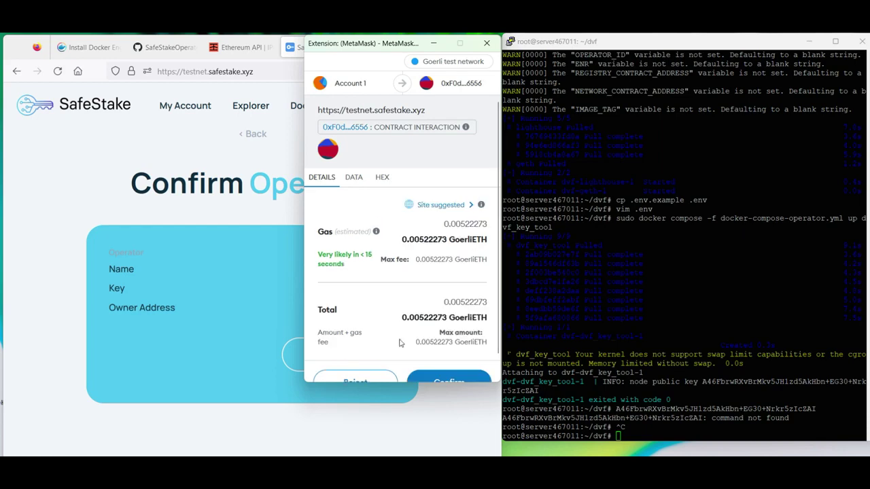
pyautogui.scroll(-1, 421, 336)
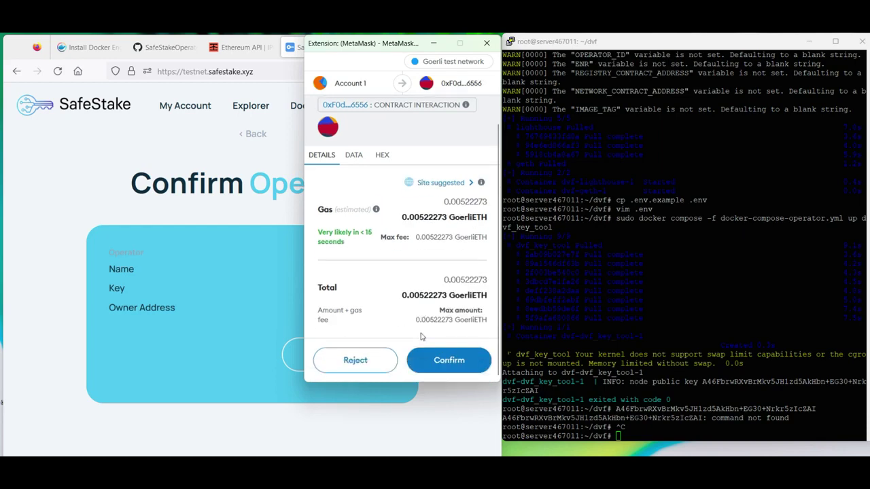
pyautogui.click(448, 361)
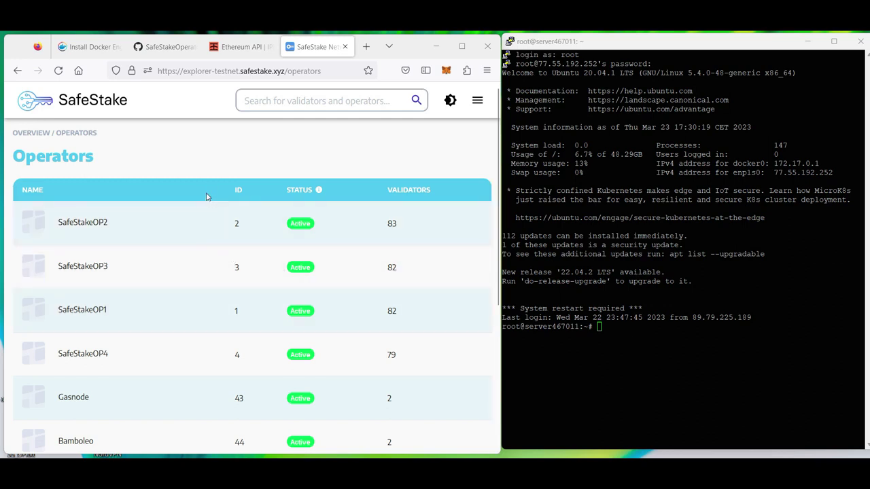
# - Show 100 rows per page in the explorer's operators list and find the SafeStakedemo1 entry
pyautogui.scroll(-5, 210, 214)
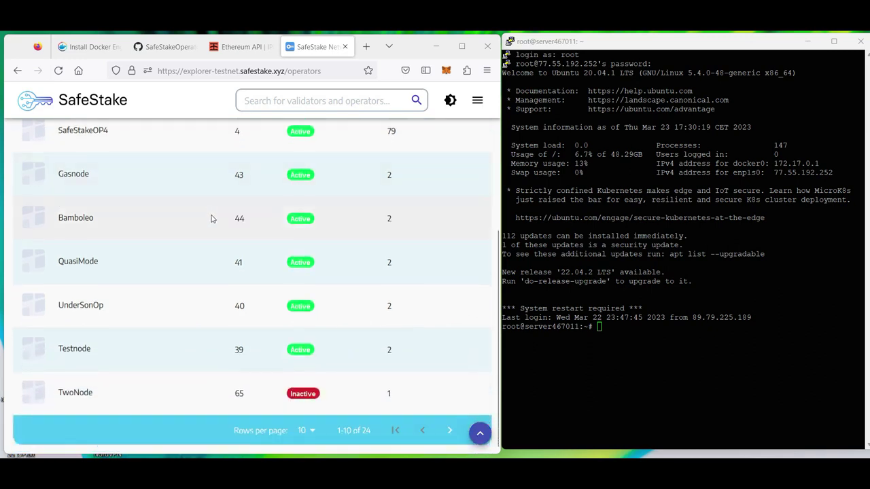
pyautogui.click(306, 432)
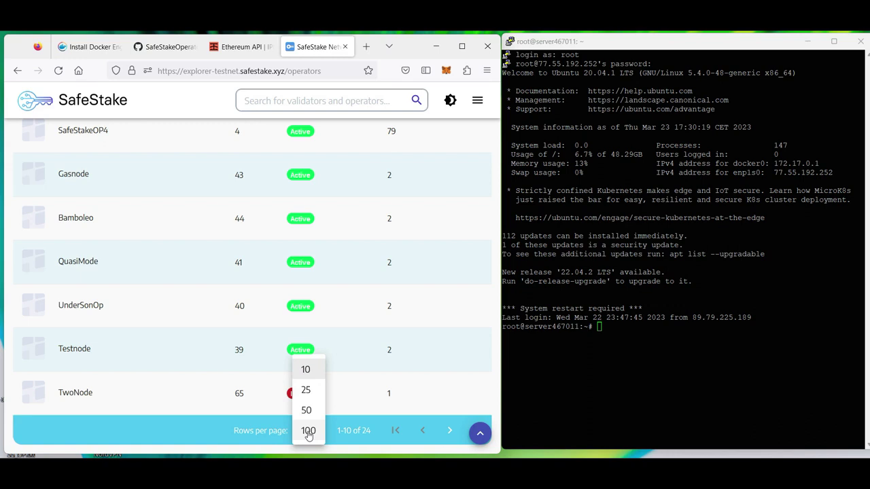
pyautogui.click(307, 432)
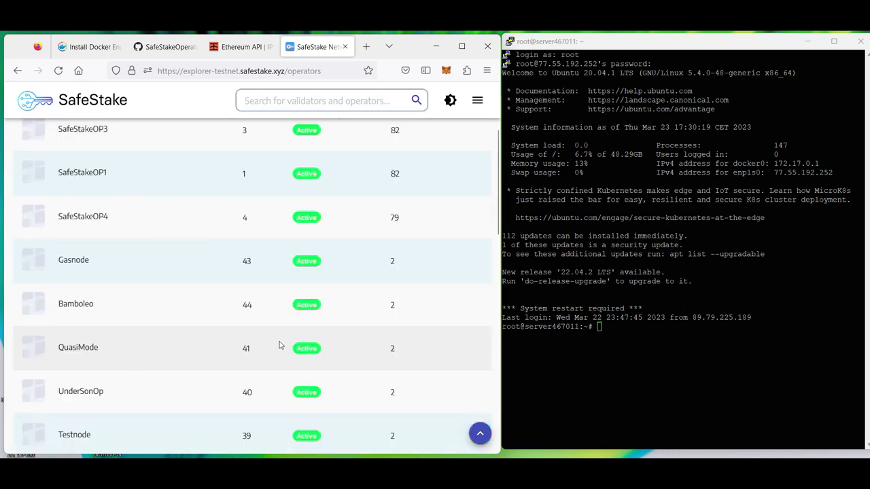
pyautogui.scroll(-3, 278, 347)
pyautogui.scroll(-5, 272, 339)
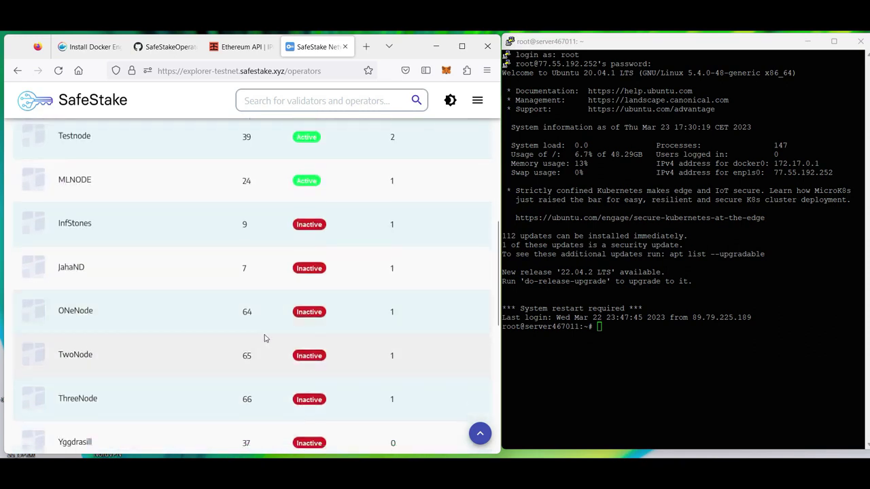
pyautogui.scroll(-5, 260, 338)
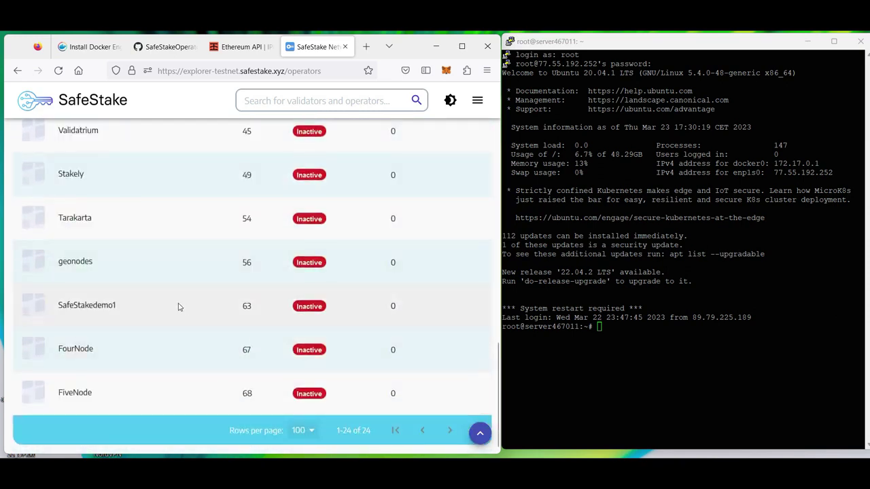
# - Highlight the SafeStakedemo1 operator's name and select its operator ID in the list
pyautogui.moveTo(154, 307); pyautogui.dragTo(58, 309)
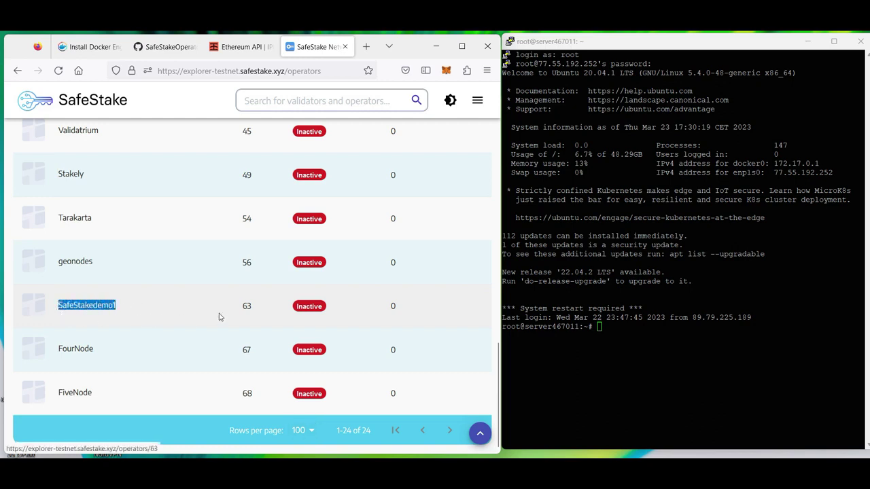
pyautogui.click(247, 308)
pyautogui.doubleClick(247, 308)
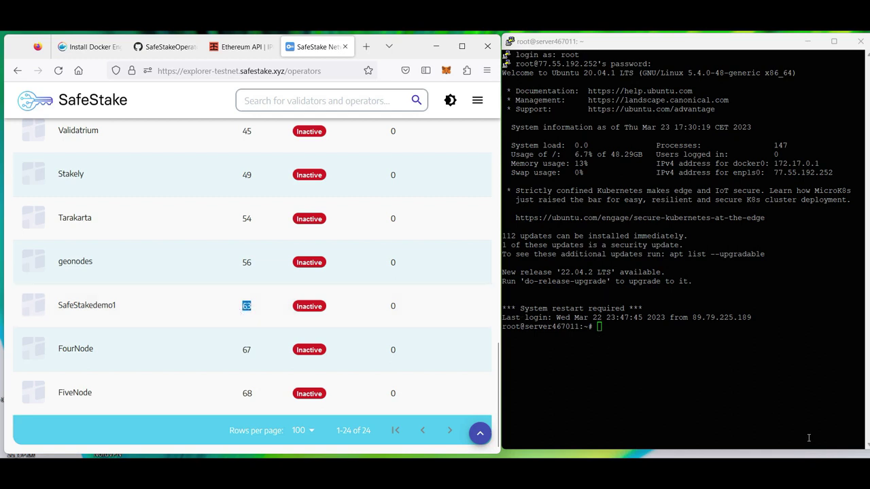
pyautogui.click(598, 326)
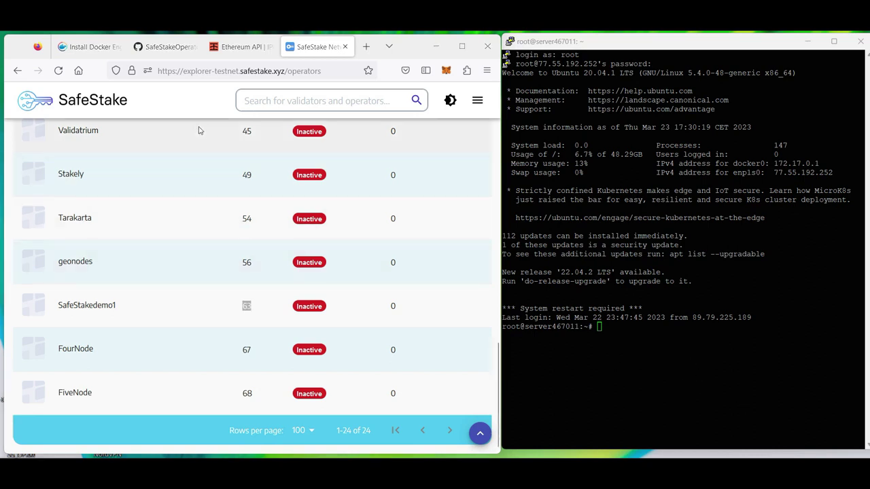
# - Try to run the guide's cp .env.example .env command from the server's home directory
pyautogui.click(165, 47)
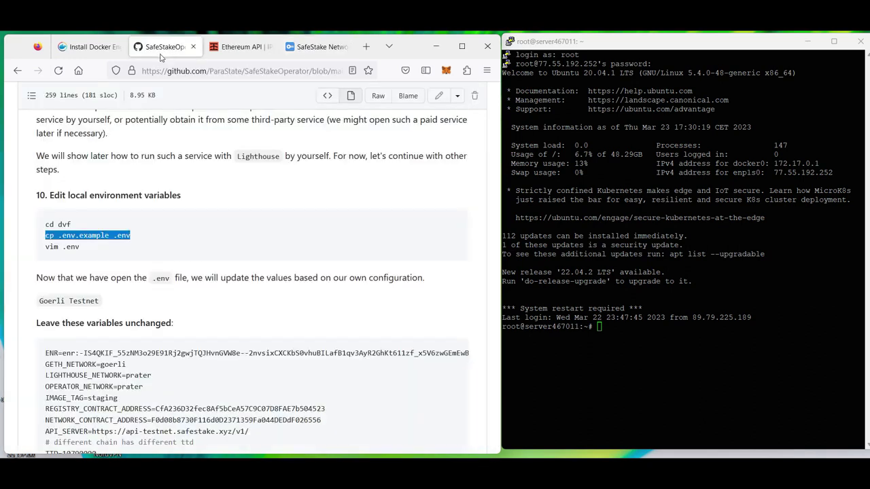
pyautogui.click(120, 236)
pyautogui.tripleClick(120, 236)
pyautogui.rightClick(101, 234)
pyautogui.click(129, 246)
pyautogui.rightClick(618, 332)
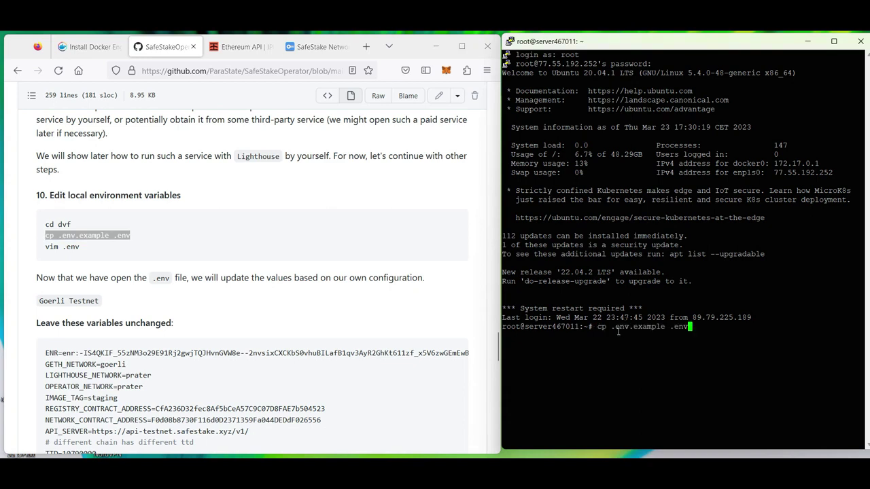
pyautogui.press('Return')
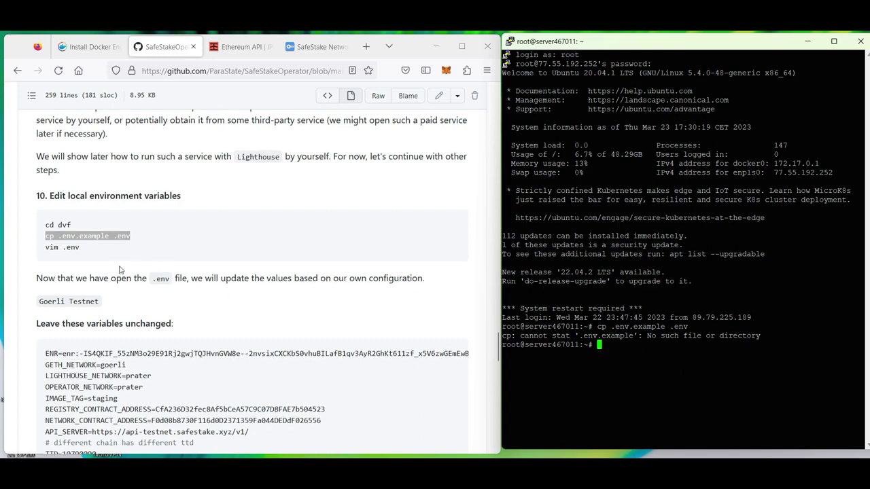
# - Change the terminal's working directory to the operator code folder with the guide's cd dvf command
pyautogui.scroll(5, 119, 267)
pyautogui.moveTo(45, 404); pyautogui.dragTo(71, 404)
pyautogui.hotkey('ctrl', 'c')
pyautogui.click(645, 303)
pyautogui.rightClick(646, 302)
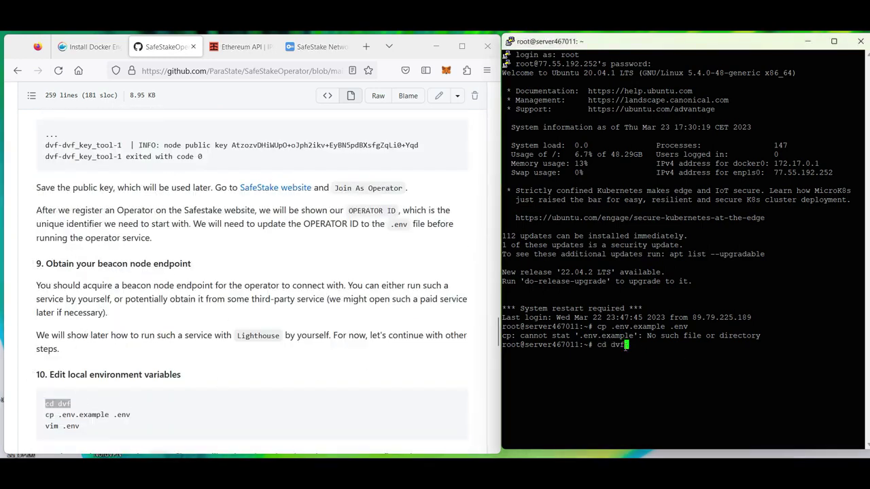
pyautogui.press('Return')
# - Copy .env.example to .env inside the dvf folder using the guide's cp command
pyautogui.tripleClick(86, 416)
pyautogui.rightClick(86, 419)
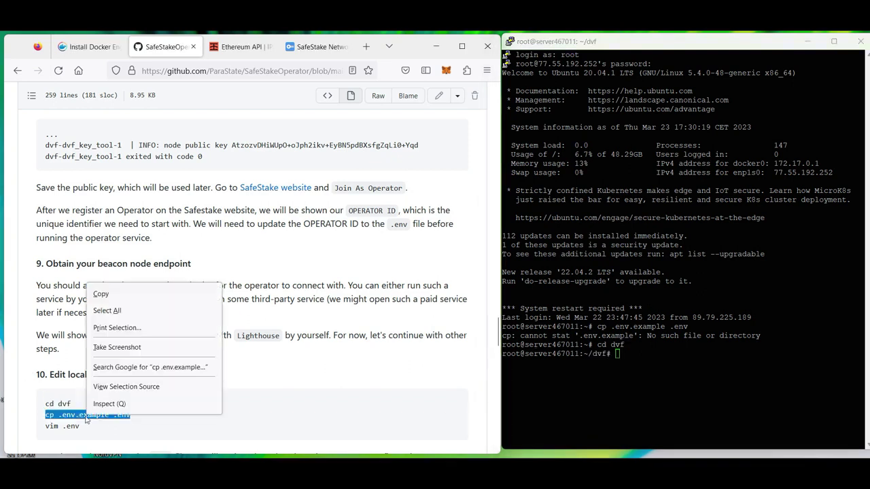
pyautogui.click(123, 292)
pyautogui.click(632, 302)
pyautogui.rightClick(632, 302)
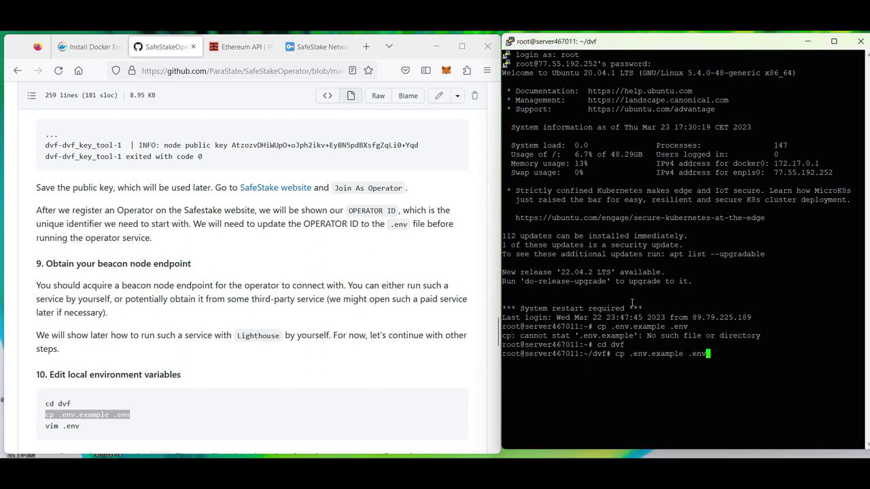
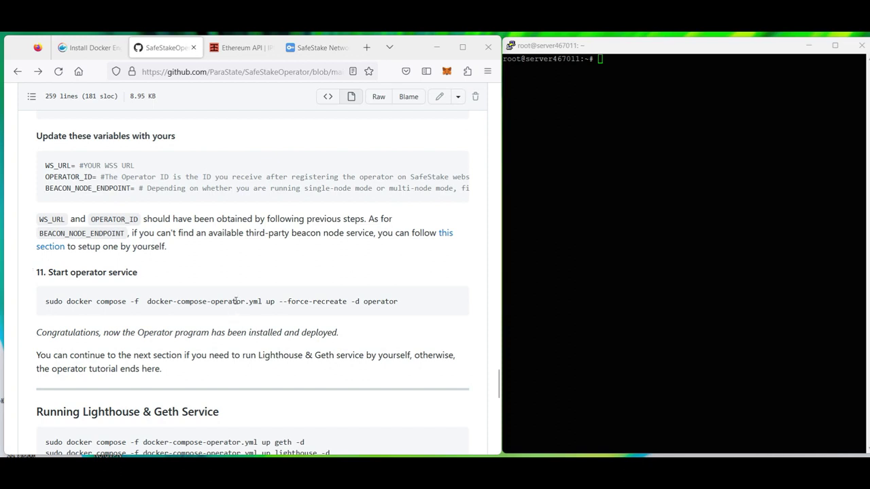
# - Change to the dvf folder and start the operator service with sudo docker compose -f docker-compose-operator.yml up --force-recreate -d operator
pyautogui.tripleClick(243, 301)
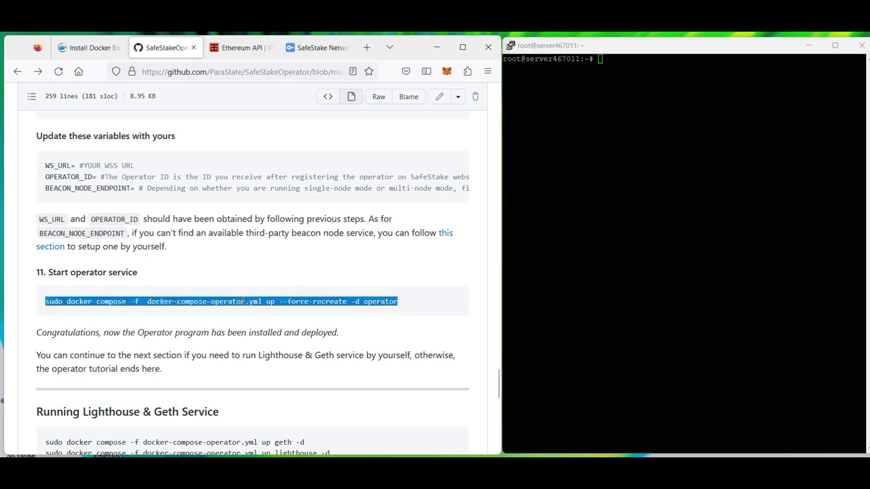
pyautogui.rightClick(244, 301)
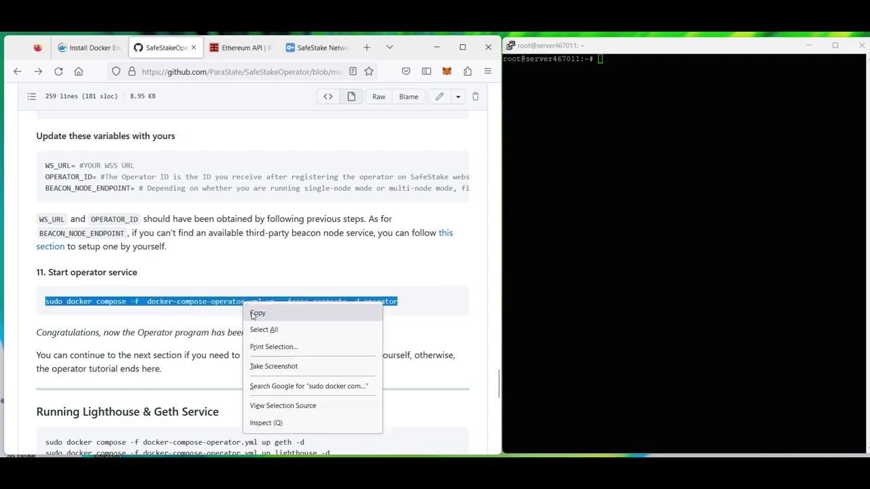
pyautogui.click(255, 313)
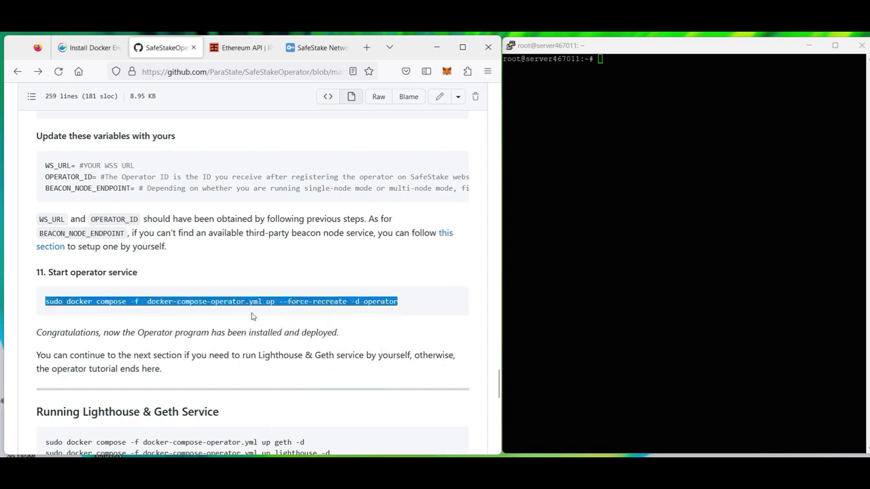
pyautogui.click(609, 75)
pyautogui.write('cd ')
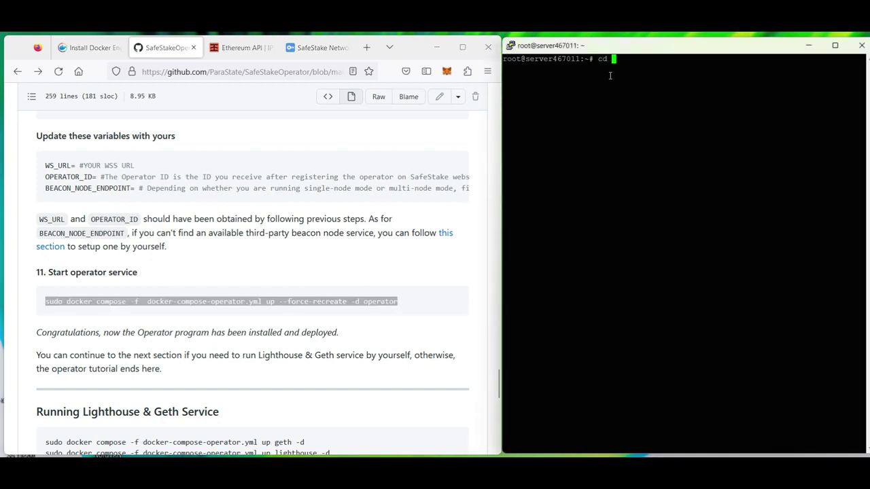
pyautogui.write('dvf')
pyautogui.press('BackSpace')
pyautogui.write('f')
pyautogui.press('Return')
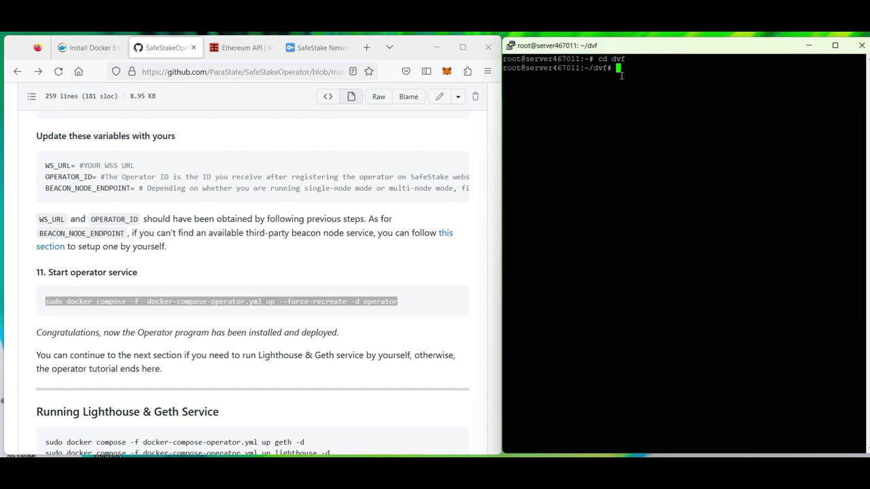
pyautogui.rightClick(620, 75)
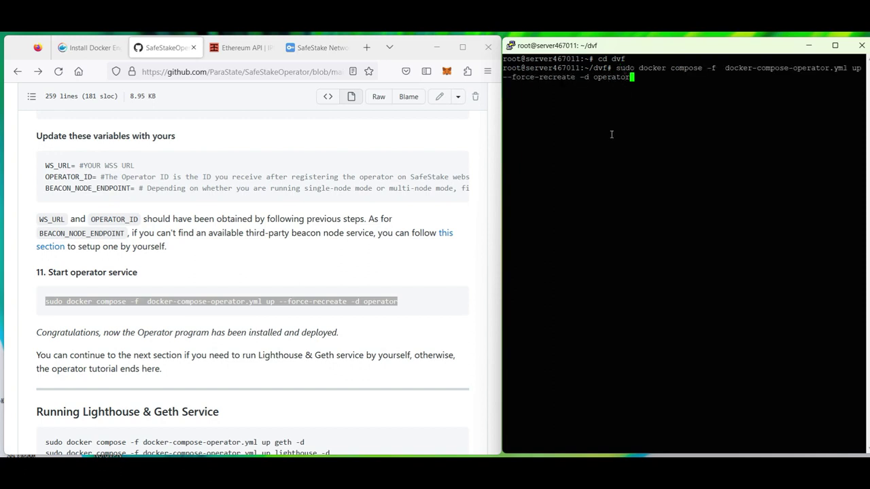
pyautogui.press('Return')
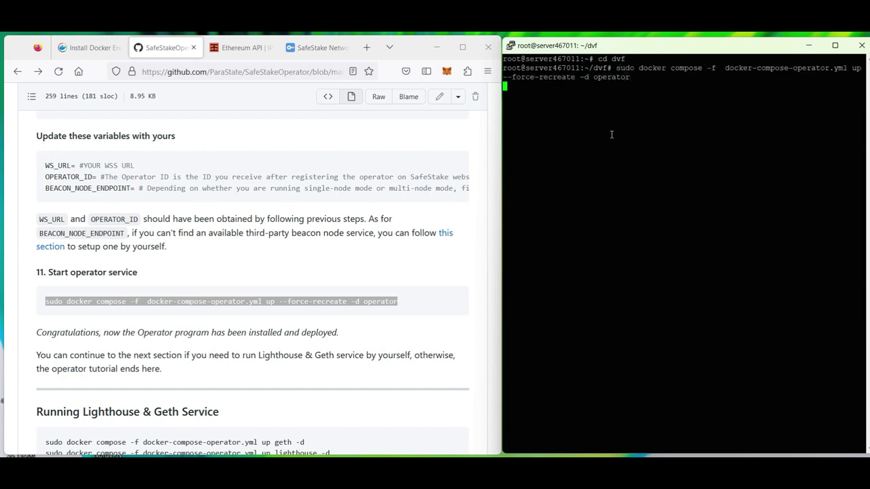